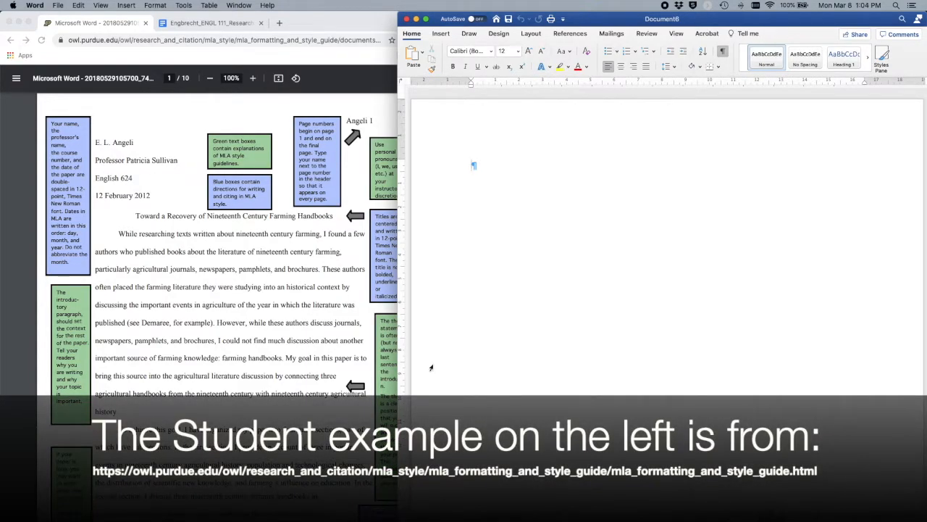
Step: In the blank Word document, type the student's name, professor's name and teaching assistant line, each on its own line
{"action": "left_click", "coordinate": [210, 23]}
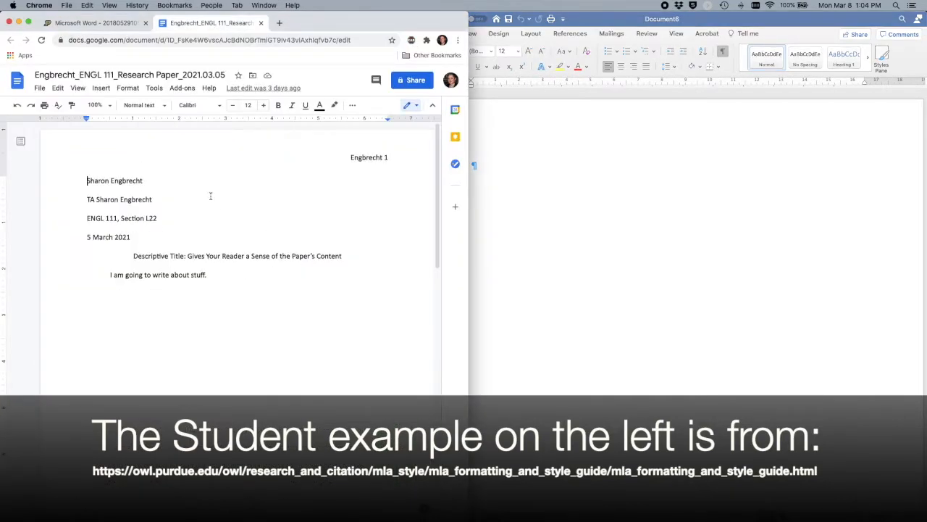
{"action": "left_click", "coordinate": [108, 24]}
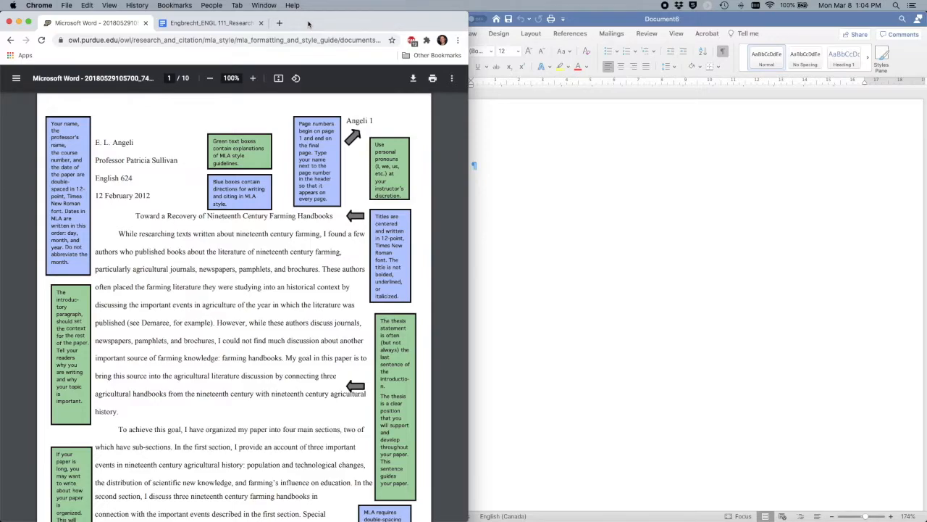
{"action": "left_click", "coordinate": [604, 188]}
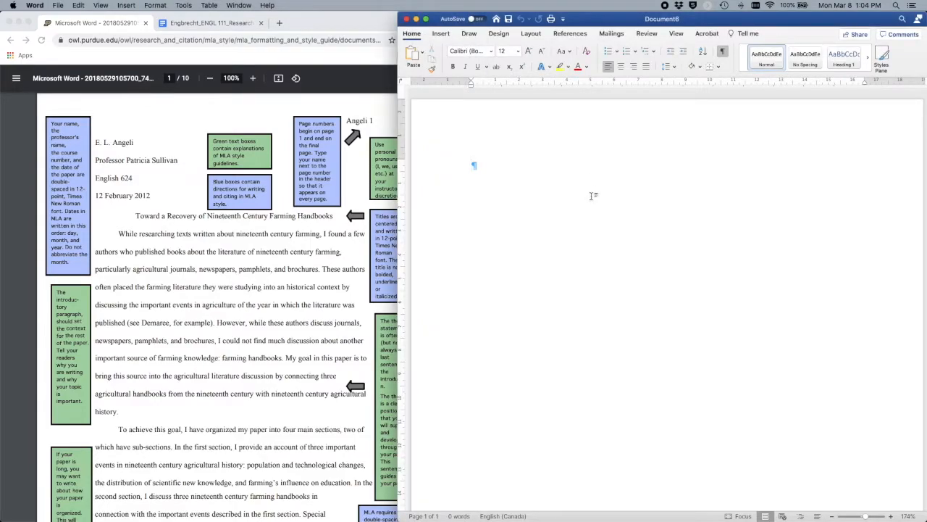
{"action": "type", "text": "Jane Smith"}
{"action": "key", "text": "Return"}
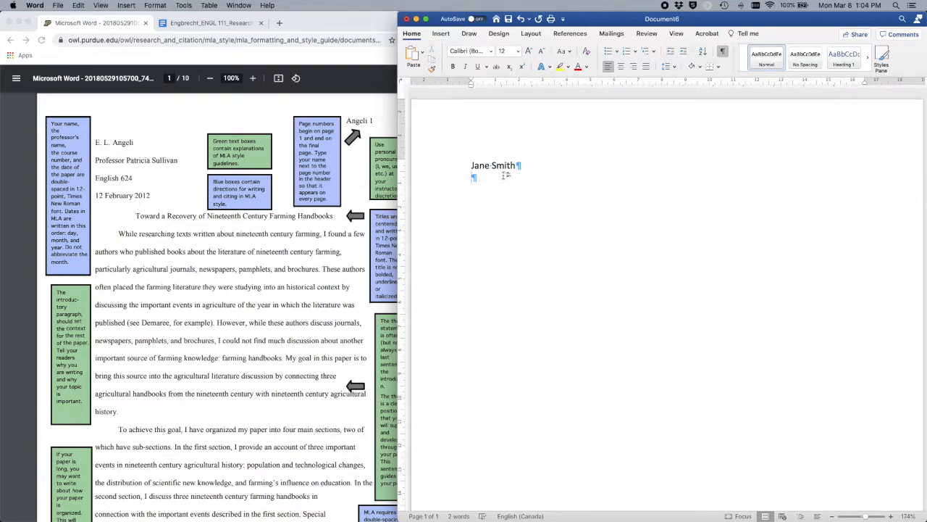
{"action": "type", "text": "Prof. Bob Cratchet"}
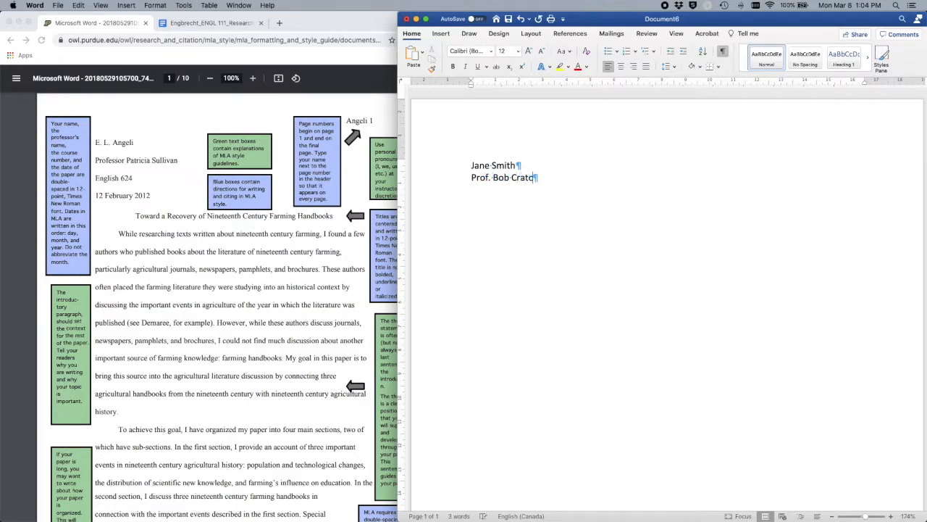
{"action": "key", "text": "Return"}
{"action": "type", "text": "Teach ing As"}
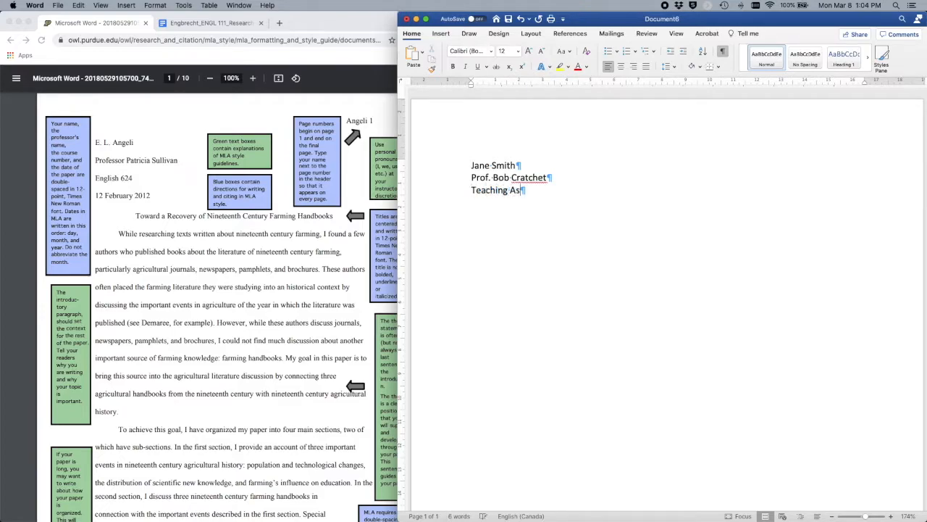
{"action": "type", "text": "sistant"}
{"action": "type", "text": " Jane Go"}
{"action": "type", "text": "odall"}
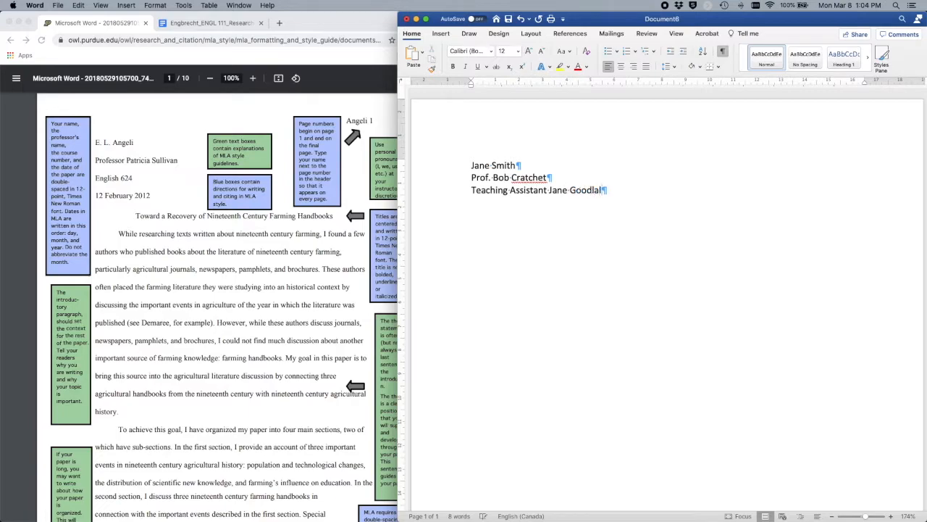
{"action": "key", "text": "Return"}
{"action": "key", "text": "Return"}
Step: Add the lines 'ENGL 111, Section L22' and '8 March 2021' below the teaching assistant
{"action": "left_click", "coordinate": [469, 180]}
{"action": "left_click", "coordinate": [513, 192]}
{"action": "left_click_drag", "start_coordinate": [513, 191], "coordinate": [484, 194]}
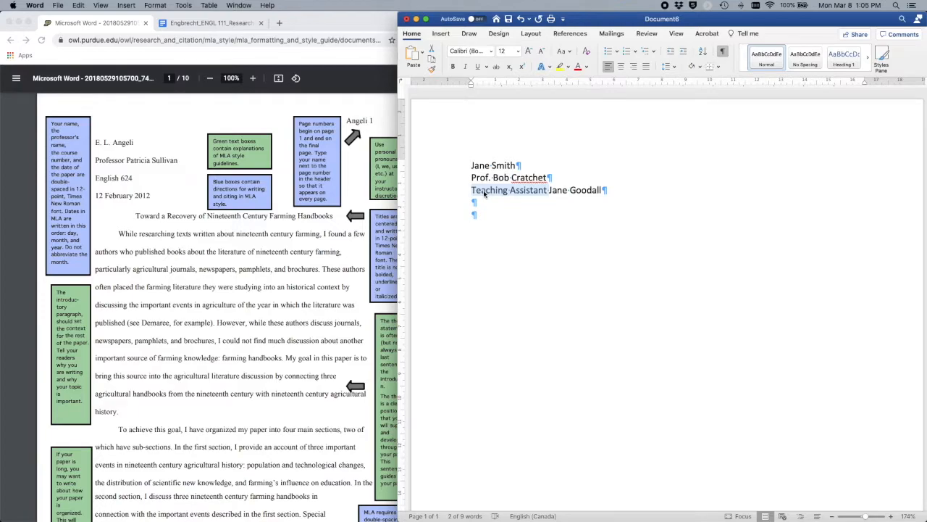
{"action": "left_click", "coordinate": [482, 200]}
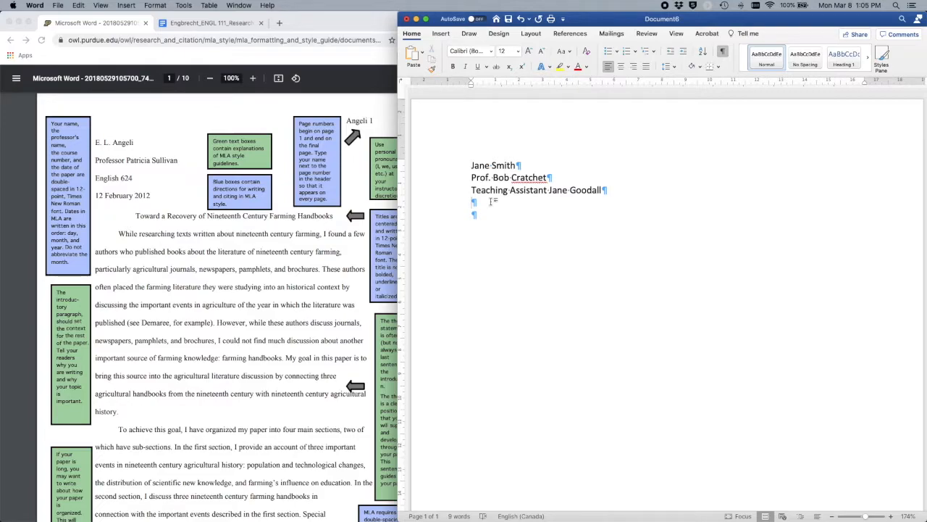
{"action": "type", "text": "ENGL "}
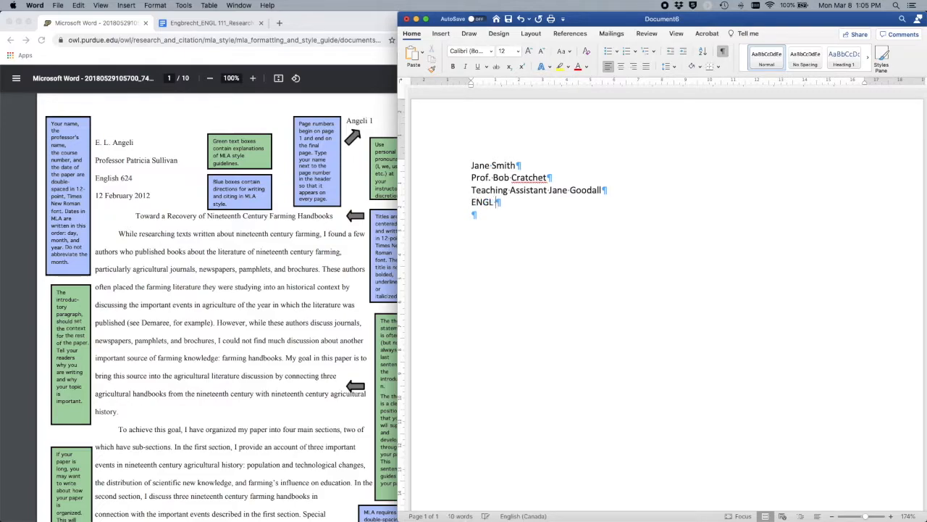
{"action": "type", "text": "111, Section L22"}
{"action": "key", "text": "Return"}
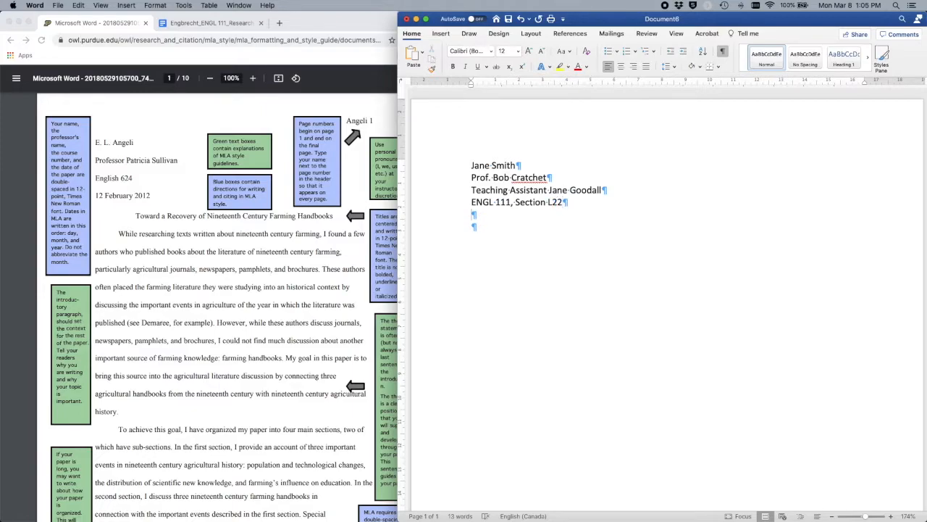
{"action": "type", "text": "8 March 2021"}
{"action": "key", "text": "Return"}
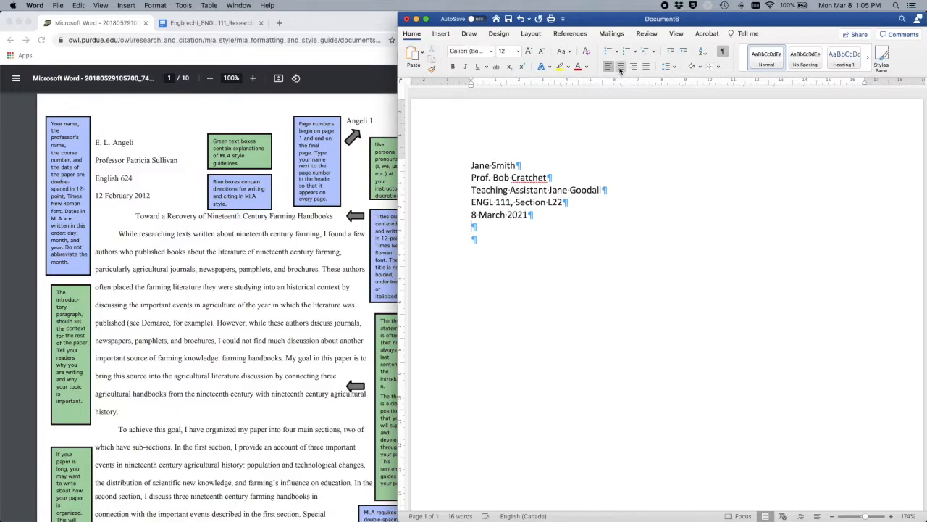
Step: Set the five heading lines to 2.0 line spacing
{"action": "left_click_drag", "start_coordinate": [495, 247], "coordinate": [459, 153]}
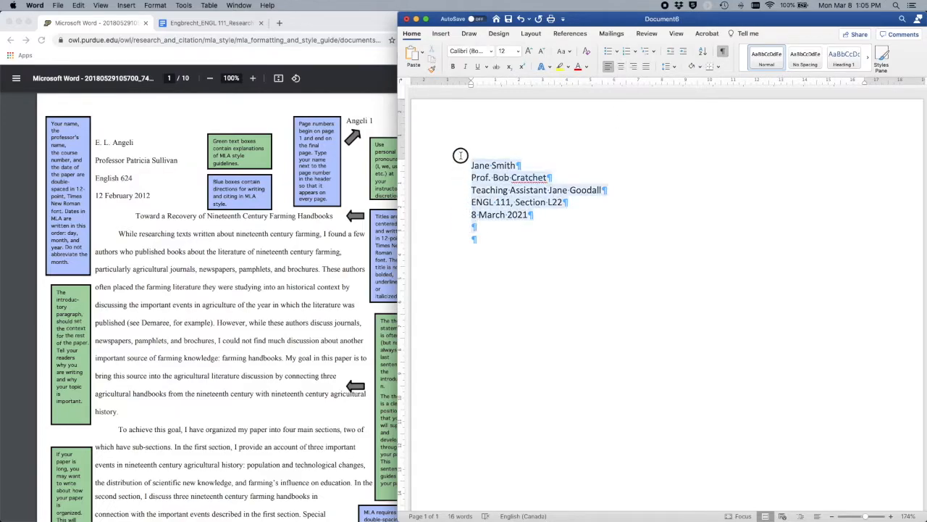
{"action": "left_click", "coordinate": [674, 67]}
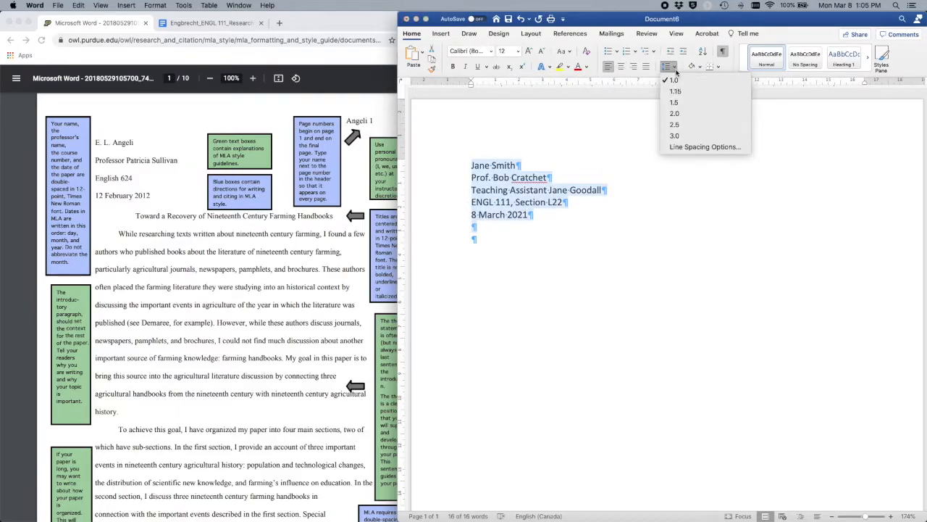
{"action": "left_click", "coordinate": [678, 114]}
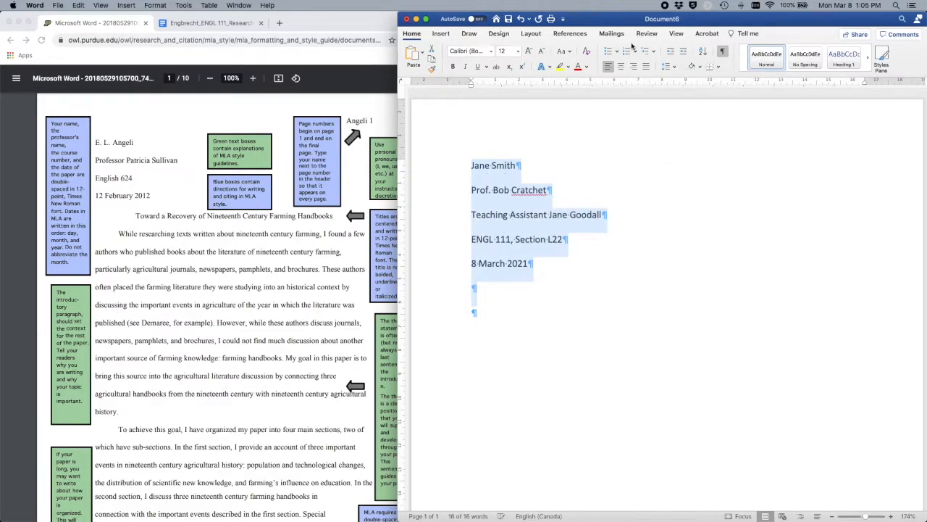
{"action": "left_click", "coordinate": [674, 68]}
{"action": "left_click", "coordinate": [675, 68]}
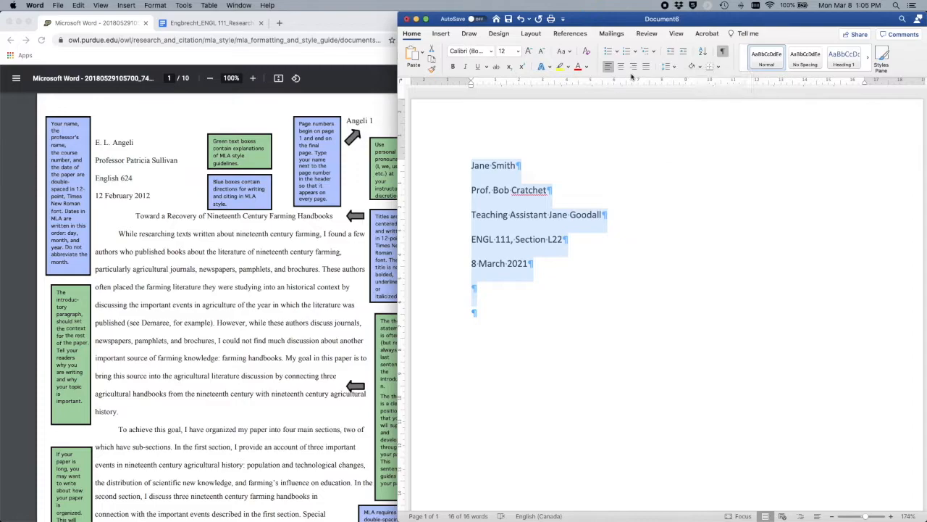
Step: Make double spacing the default for all documents based on the Normal template
{"action": "left_click", "coordinate": [676, 67]}
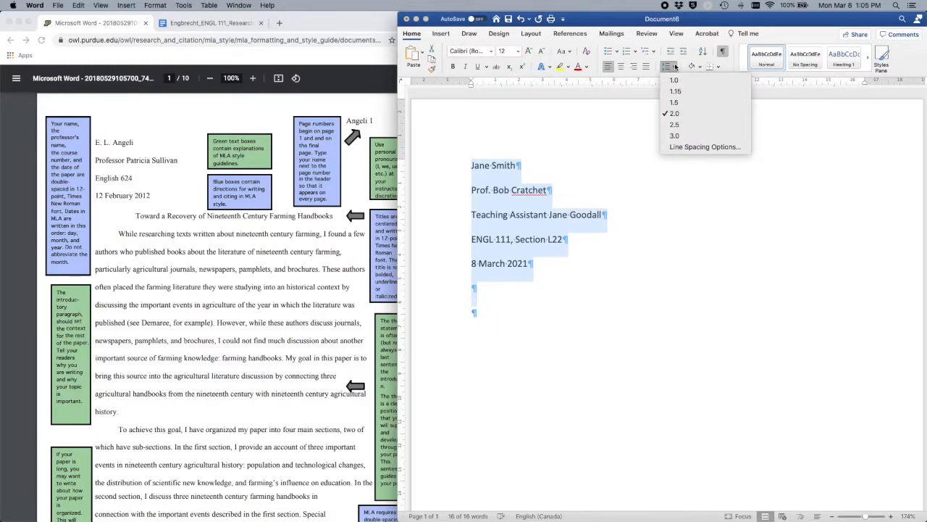
{"action": "left_click", "coordinate": [674, 148]}
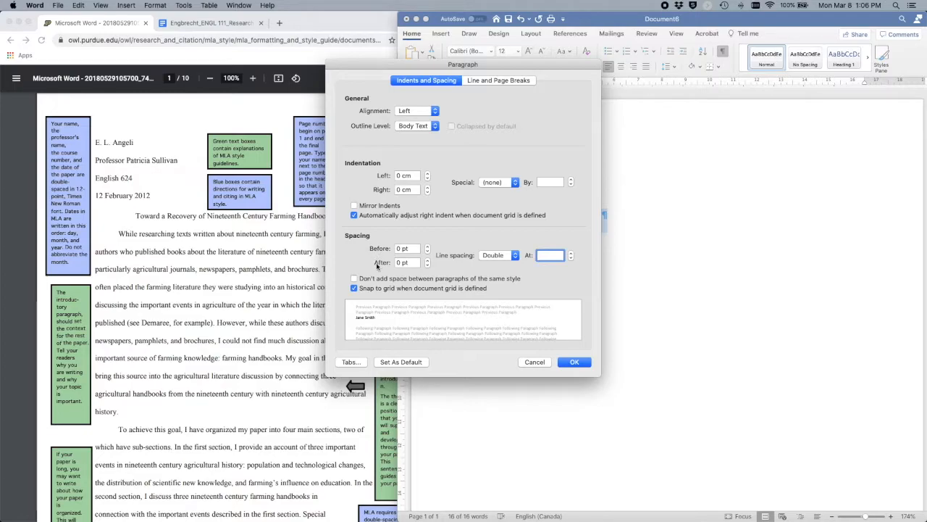
{"action": "left_click", "coordinate": [400, 361]}
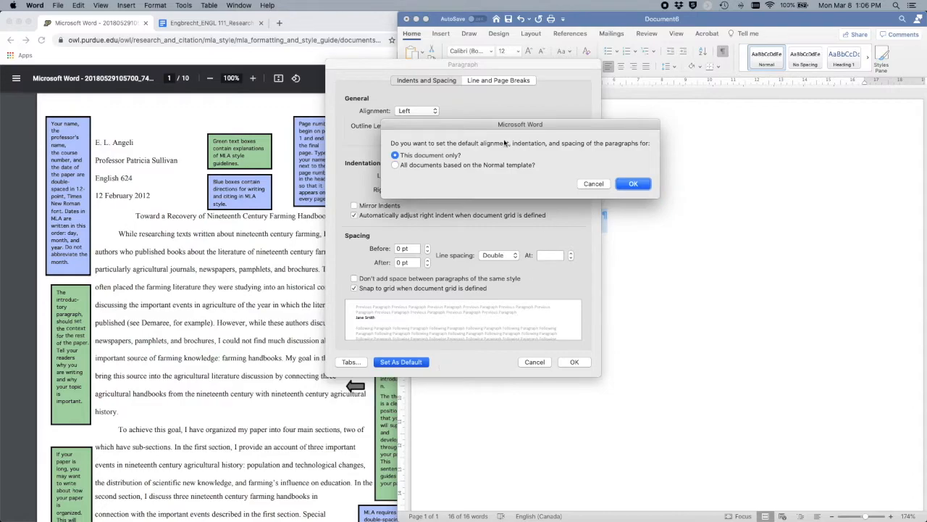
{"action": "left_click", "coordinate": [445, 166]}
{"action": "left_click", "coordinate": [633, 184]}
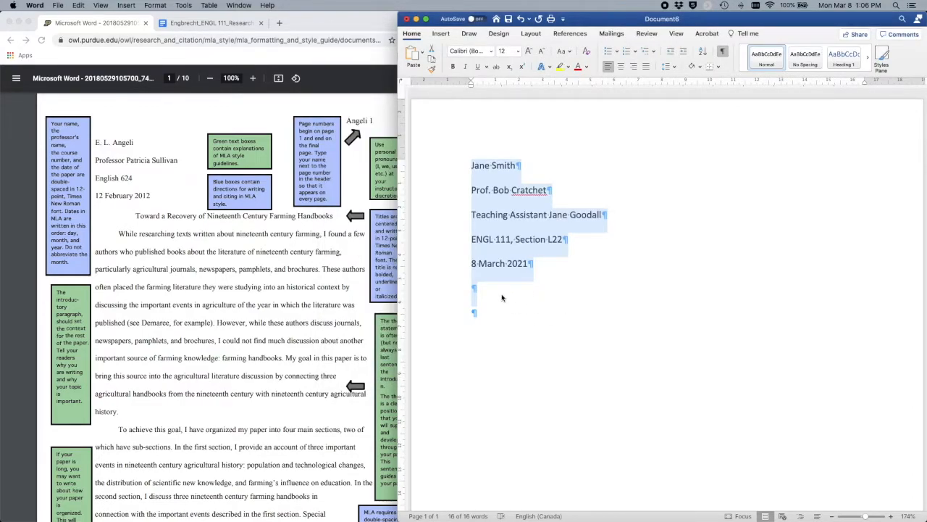
{"action": "left_click", "coordinate": [672, 67]}
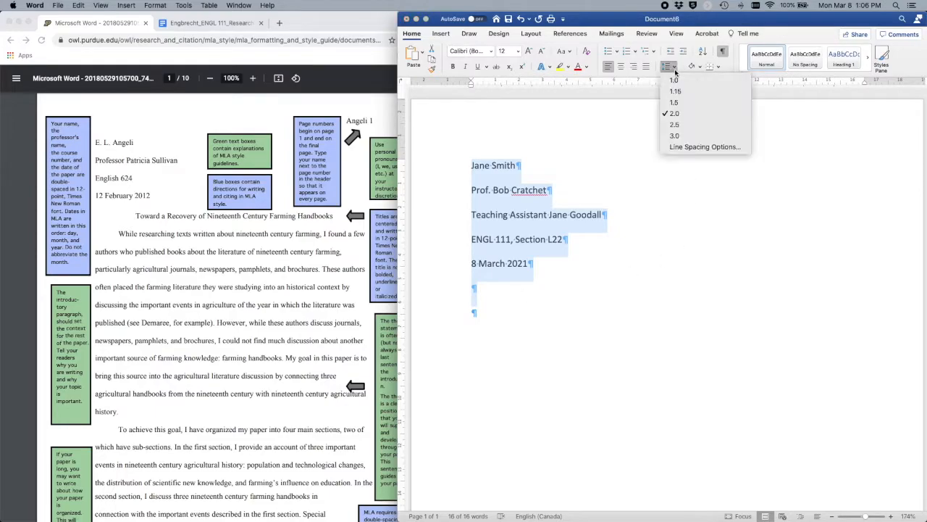
{"action": "left_click", "coordinate": [681, 147]}
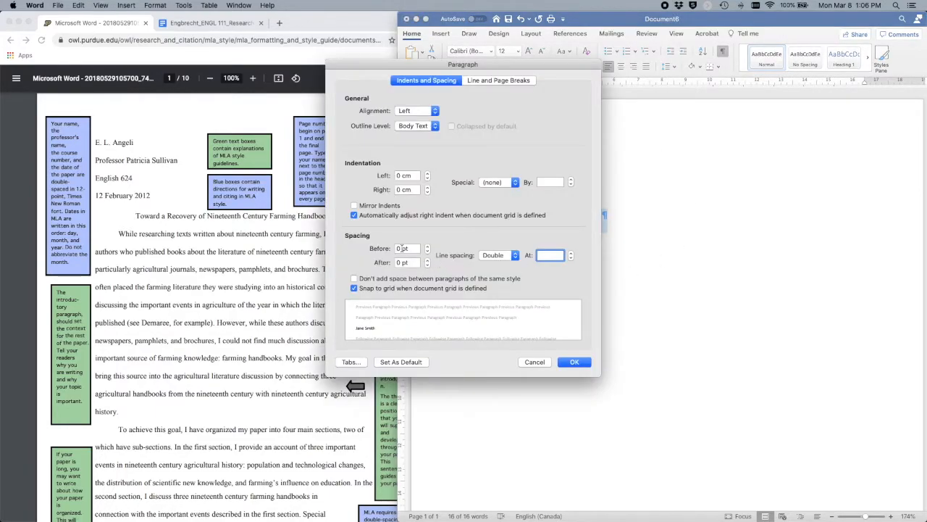
{"action": "left_click", "coordinate": [532, 362]}
{"action": "left_click", "coordinate": [474, 289]}
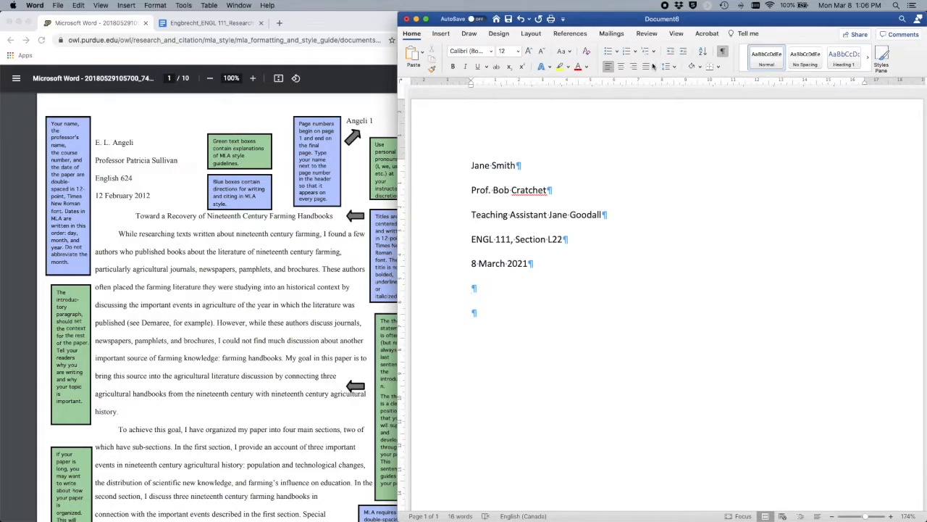
Step: Below the date, add the centred title 'Descriptive Title: Gives Your Reader a Sense of What You'll Discuss'
{"action": "left_click_drag", "start_coordinate": [518, 263], "coordinate": [464, 160]}
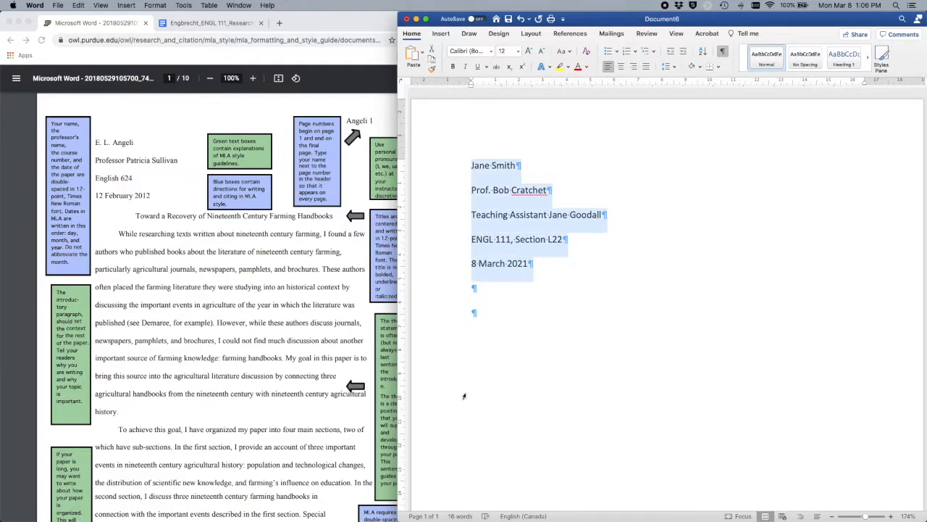
{"action": "left_click", "coordinate": [501, 283]}
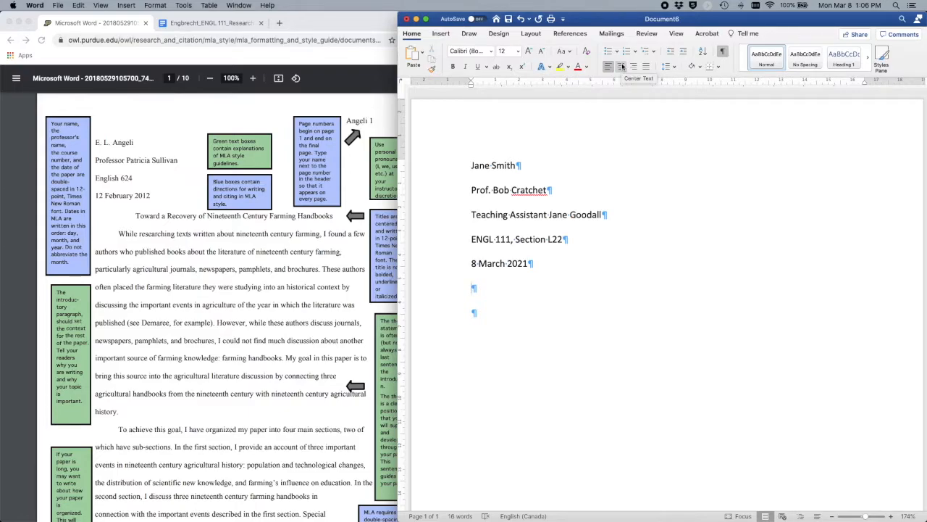
{"action": "left_click", "coordinate": [622, 67]}
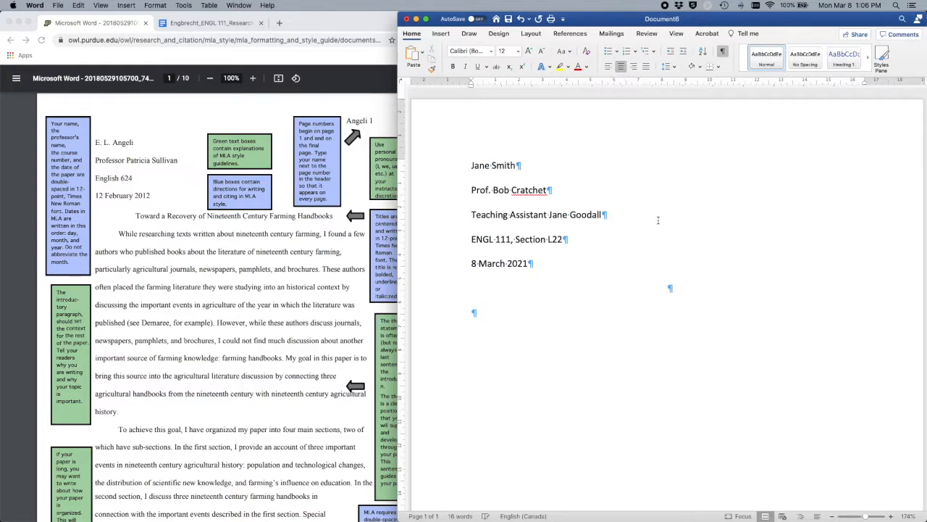
{"action": "type", "text": "Descriptive Title: Gives Y"}
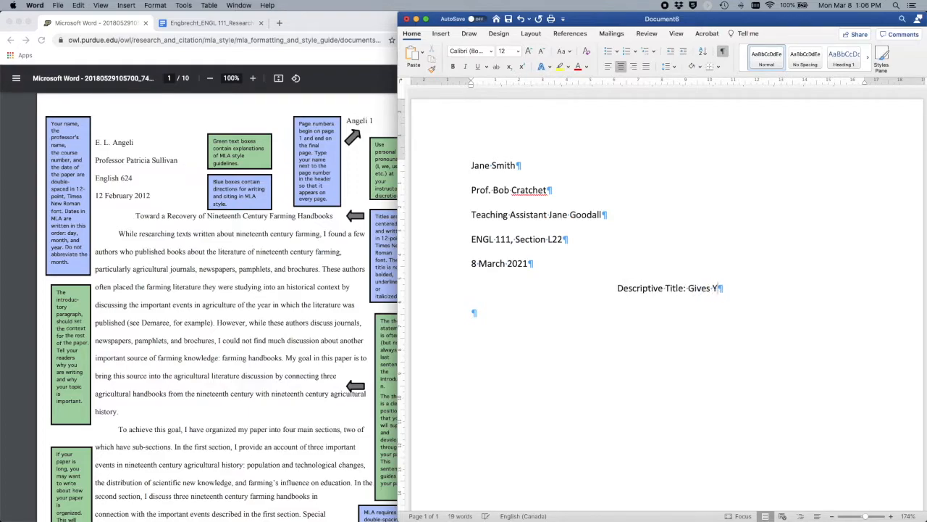
{"action": "type", "text": "our Reader a Se"}
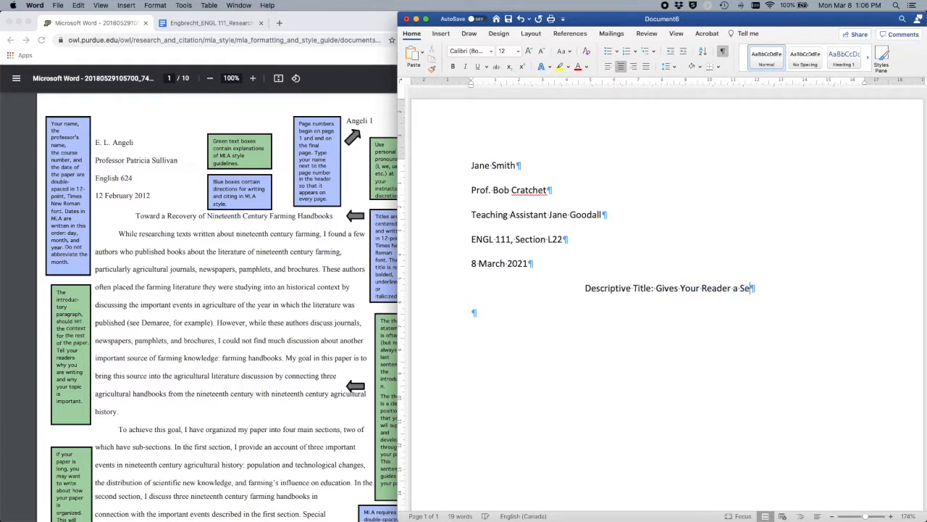
{"action": "type", "text": "nse of What you"}
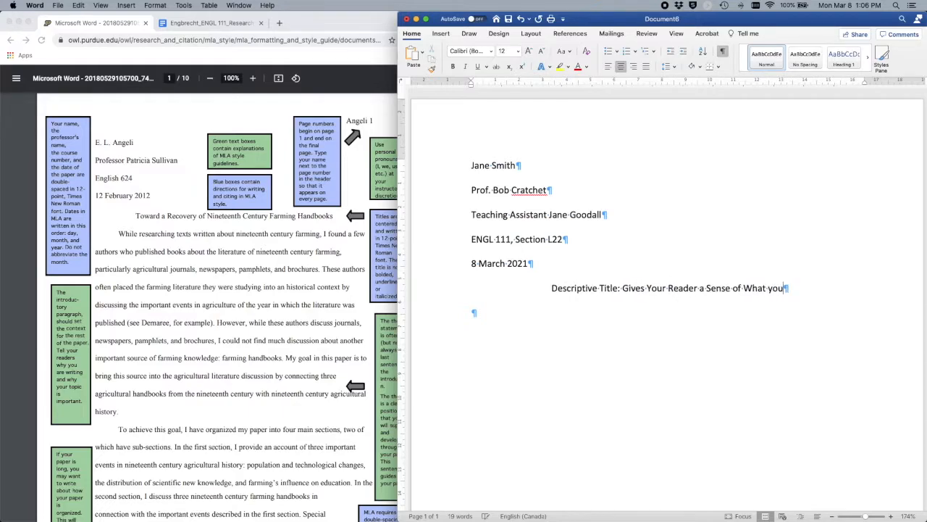
{"action": "type", "text": "'ll Discuss"}
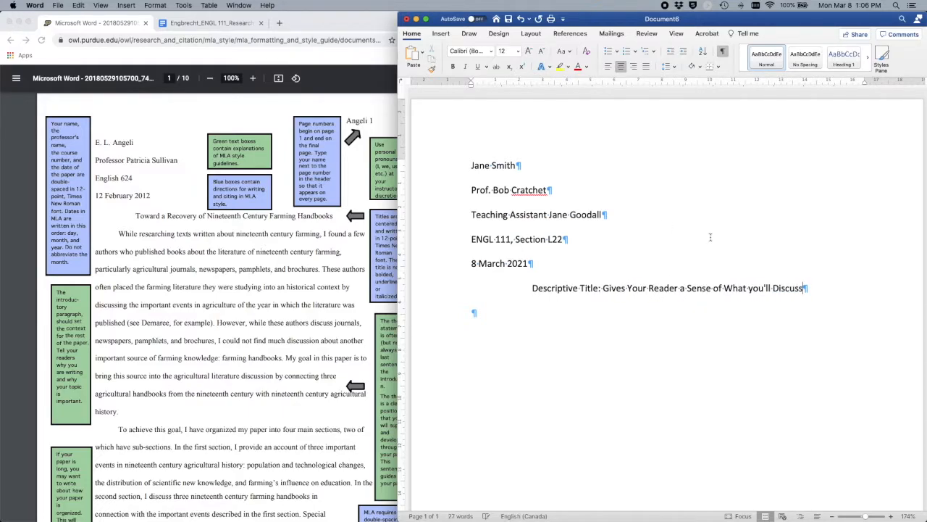
{"action": "left_click", "coordinate": [754, 288]}
{"action": "key", "text": "BackSpace"}
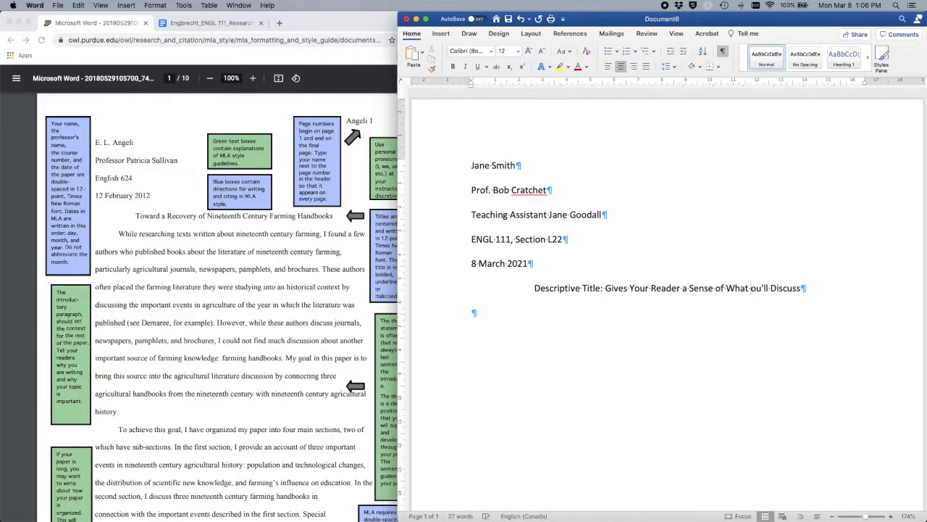
{"action": "type", "text": "Y"}
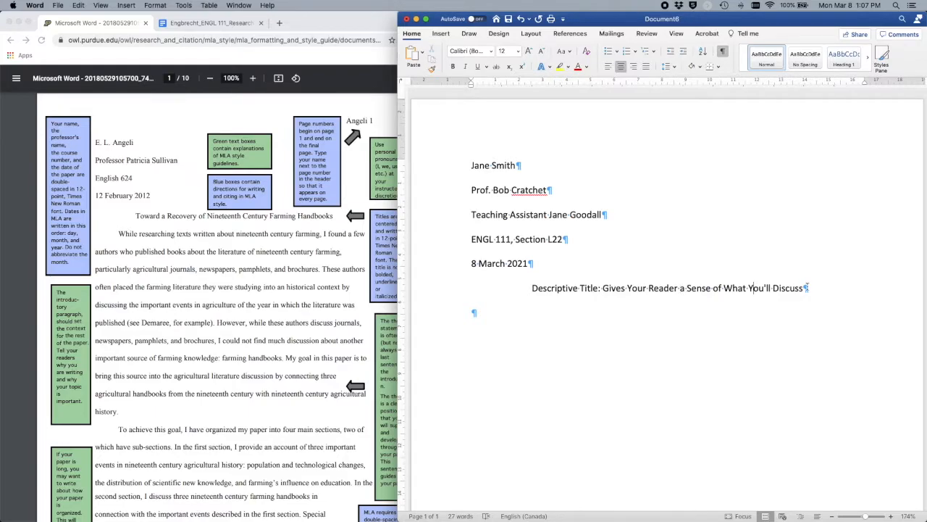
{"action": "left_click_drag", "start_coordinate": [803, 287], "coordinate": [533, 288]}
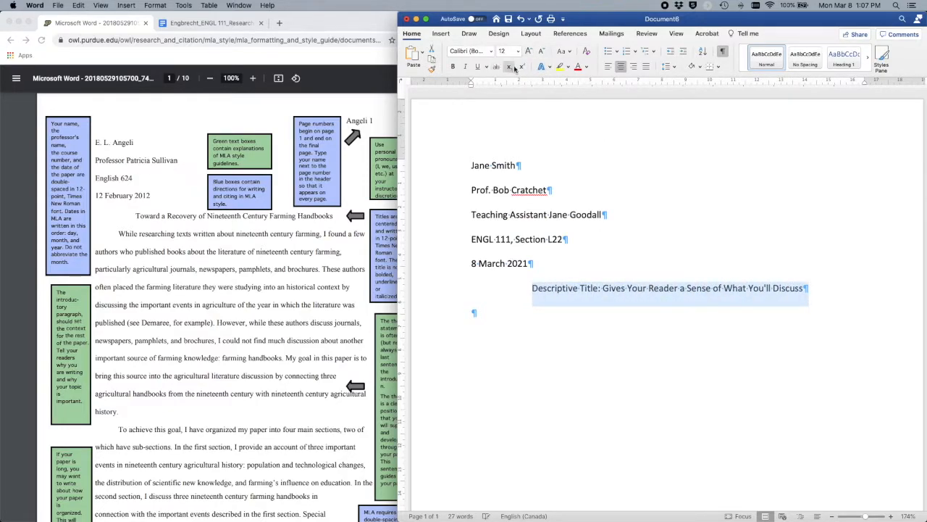
{"action": "left_click", "coordinate": [569, 52]}
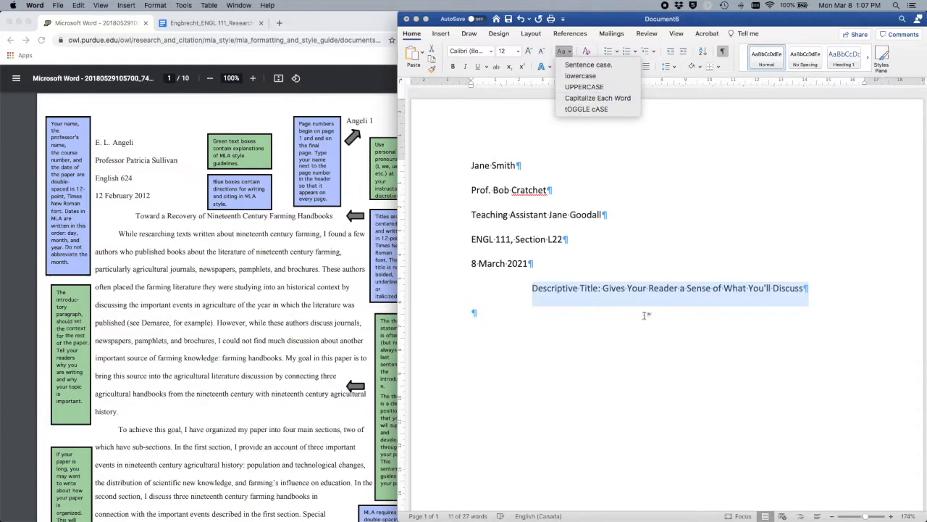
{"action": "left_click", "coordinate": [598, 98]}
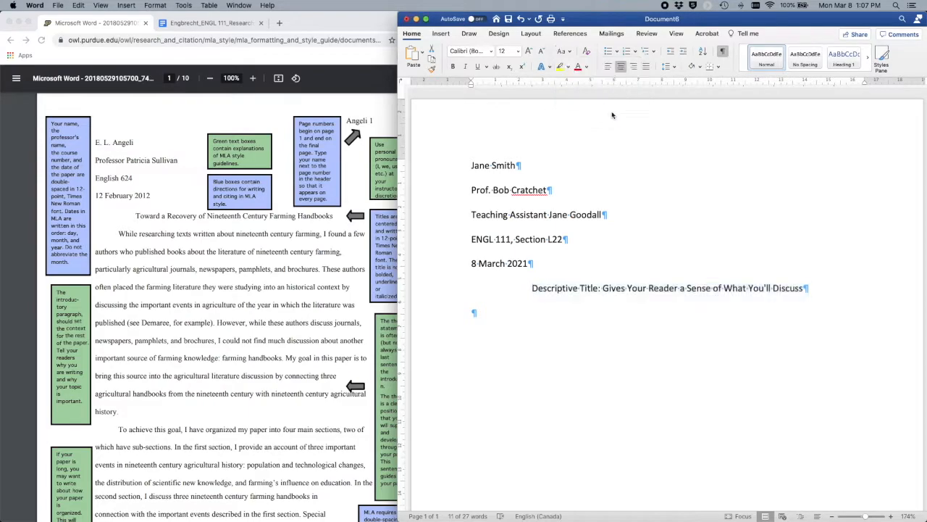
{"action": "left_click", "coordinate": [681, 287]}
{"action": "left_click_drag", "start_coordinate": [684, 288], "coordinate": [679, 288]}
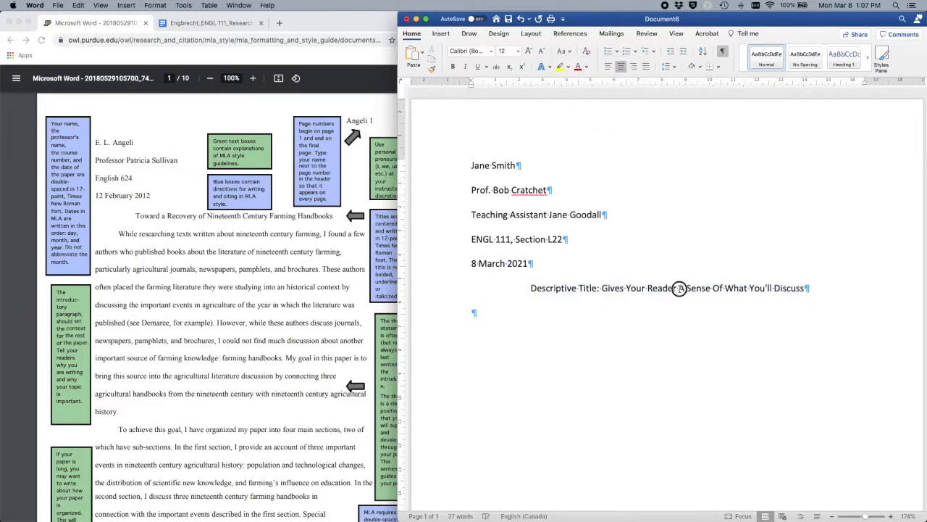
{"action": "type", "text": "a"}
{"action": "left_click_drag", "start_coordinate": [720, 289], "coordinate": [713, 288]}
{"action": "type", "text": "o"}
{"action": "left_click", "coordinate": [646, 315]}
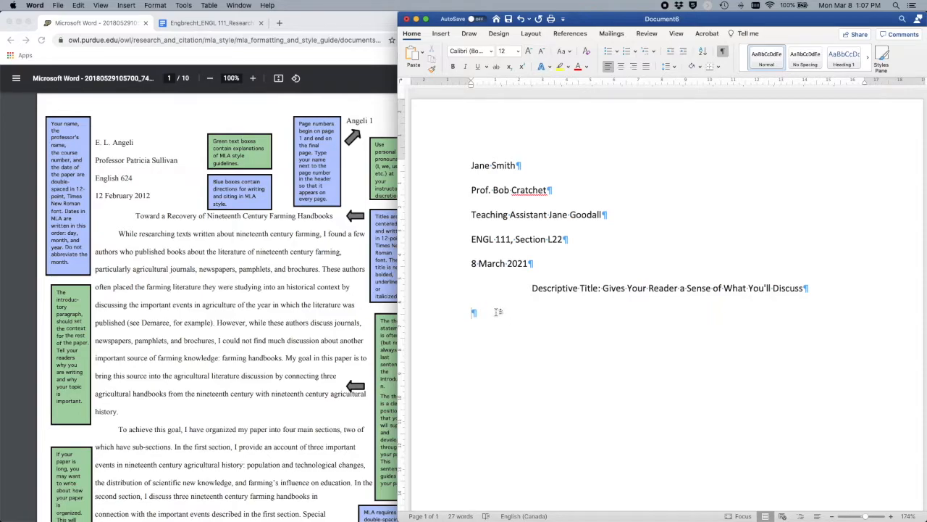
Step: Add a tab-indented body paragraph reading 'Begin writing stuff here.' below the title
{"action": "key", "text": "Tab"}
{"action": "type", "text": "Begin writing st"}
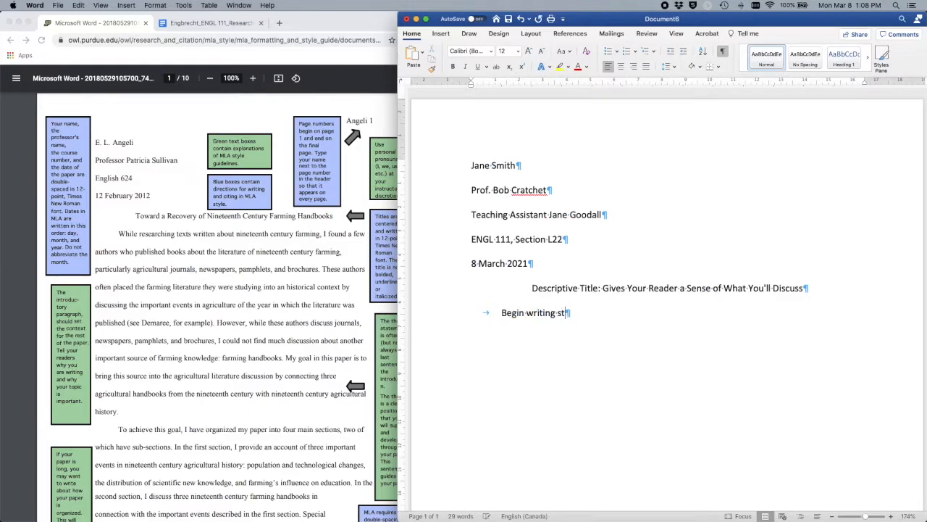
{"action": "type", "text": "uff here."}
{"action": "key", "text": "Return"}
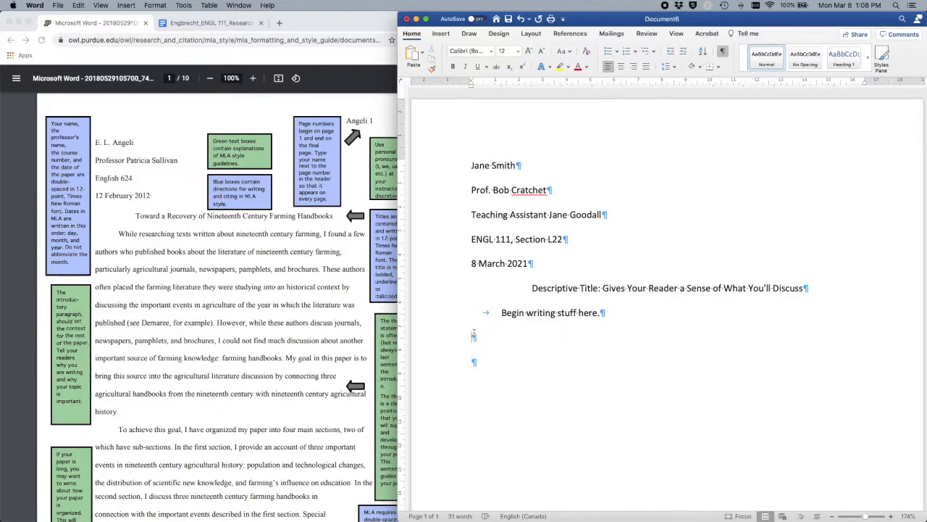
{"action": "left_click", "coordinate": [724, 53]}
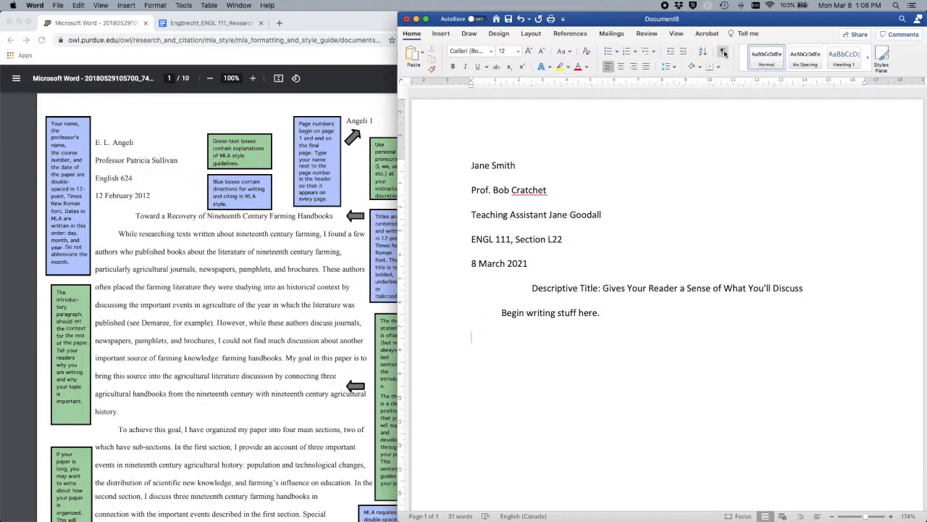
{"action": "left_click", "coordinate": [724, 53]}
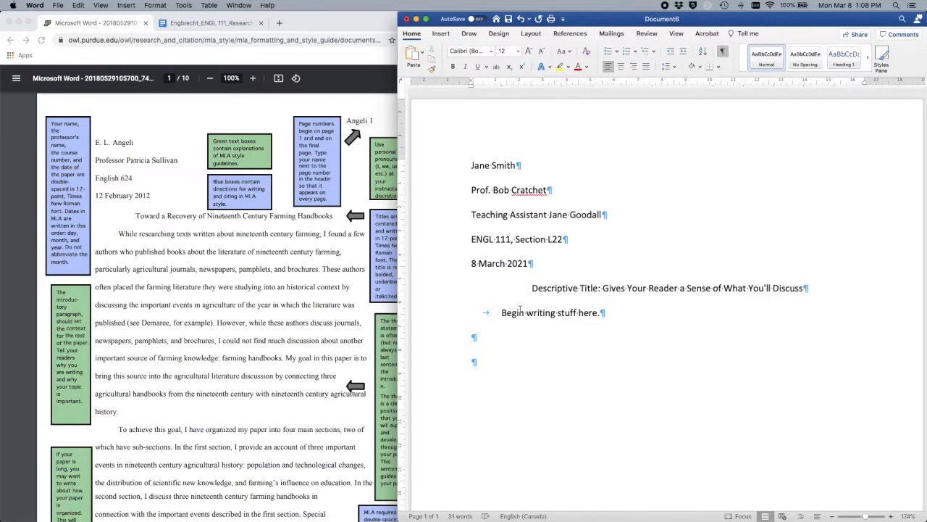
{"action": "left_click_drag", "start_coordinate": [502, 317], "coordinate": [464, 314]}
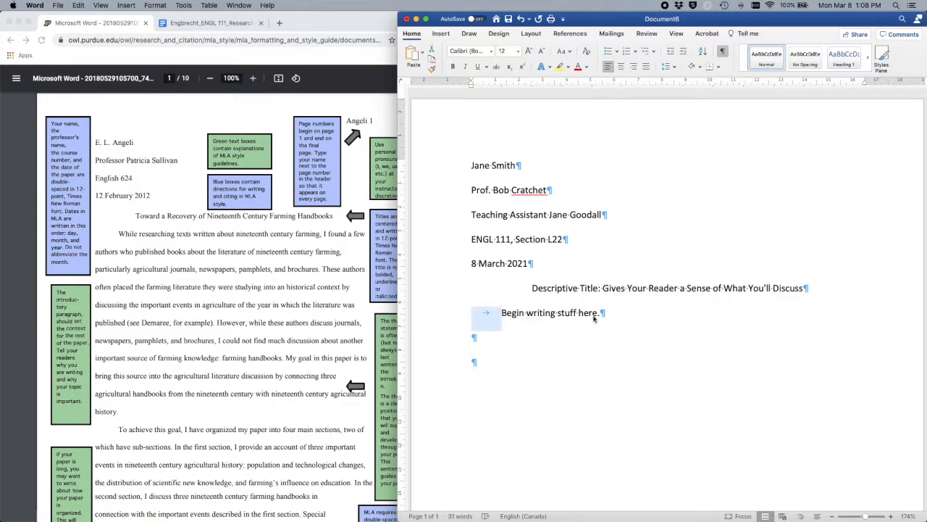
Step: Insert a page break after the body paragraph and move to the empty paragraph on page 2
{"action": "left_click", "coordinate": [473, 364]}
{"action": "left_click", "coordinate": [442, 34]}
{"action": "left_click", "coordinate": [412, 57]}
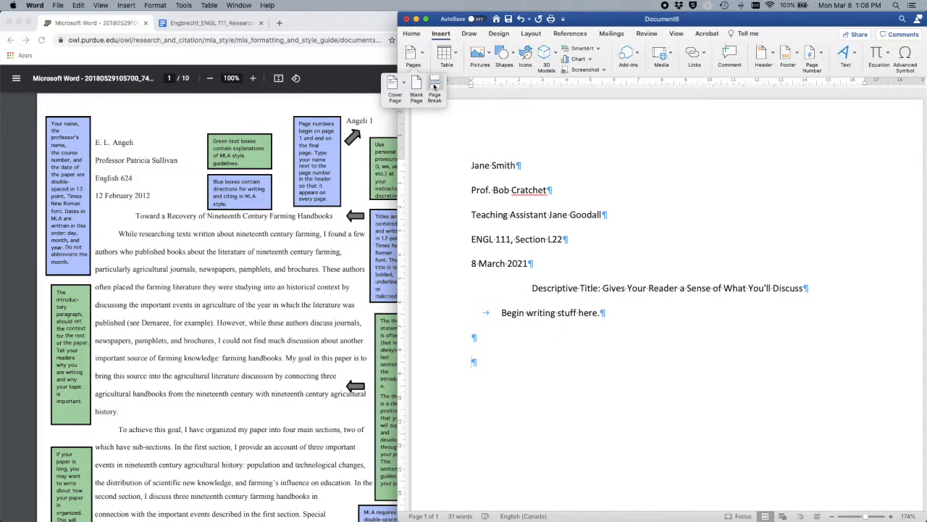
{"action": "left_click", "coordinate": [434, 87]}
{"action": "scroll", "coordinate": [646, 377], "scroll_direction": "down", "scroll_amount": 4}
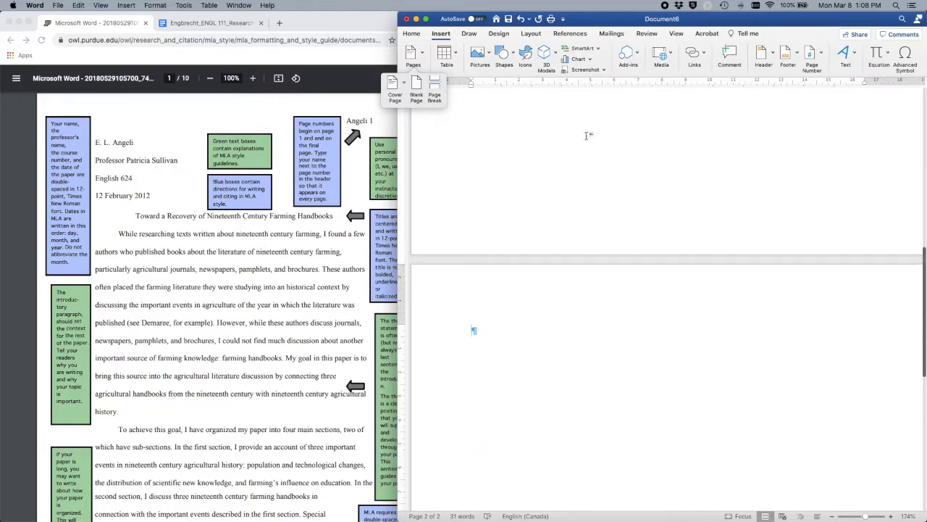
{"action": "left_click", "coordinate": [411, 34]}
{"action": "scroll", "coordinate": [545, 229], "scroll_direction": "up", "scroll_amount": 5}
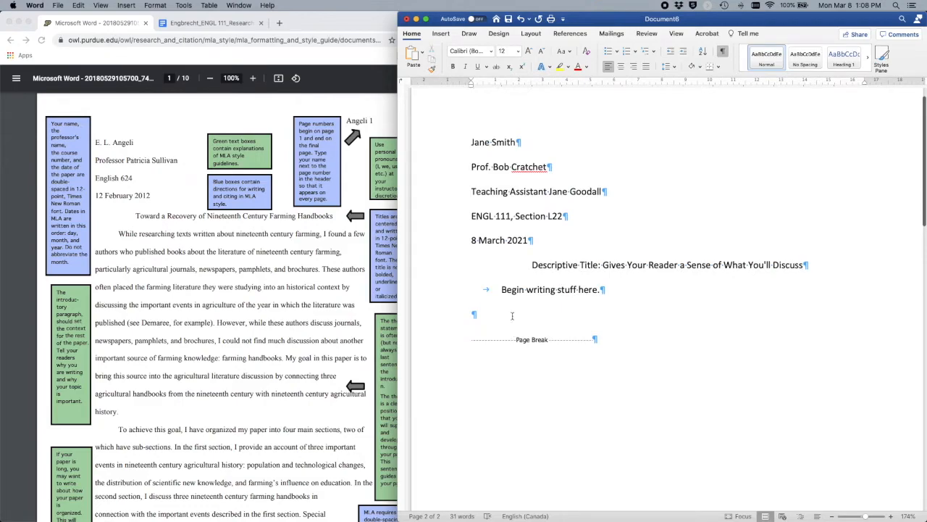
{"action": "left_click", "coordinate": [590, 396]}
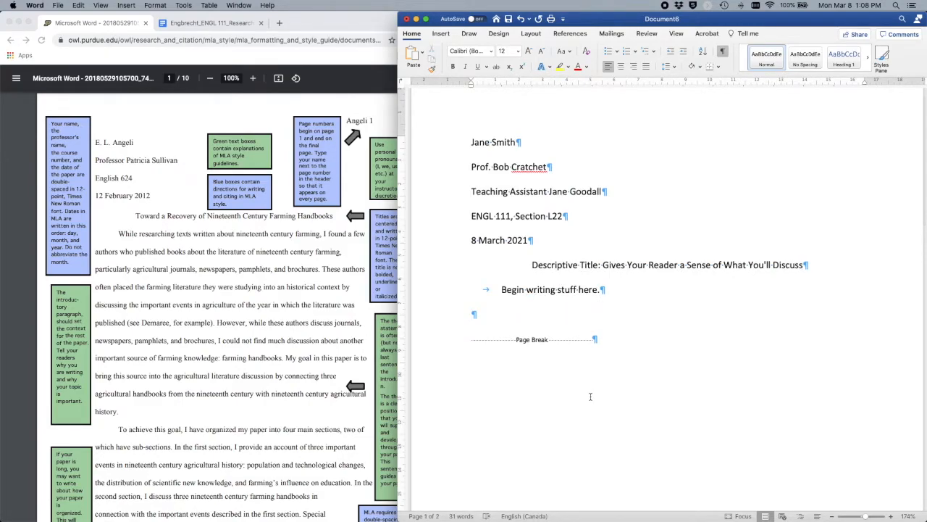
{"action": "scroll", "coordinate": [590, 396], "scroll_direction": "down", "scroll_amount": 10}
{"action": "left_click", "coordinate": [476, 440]}
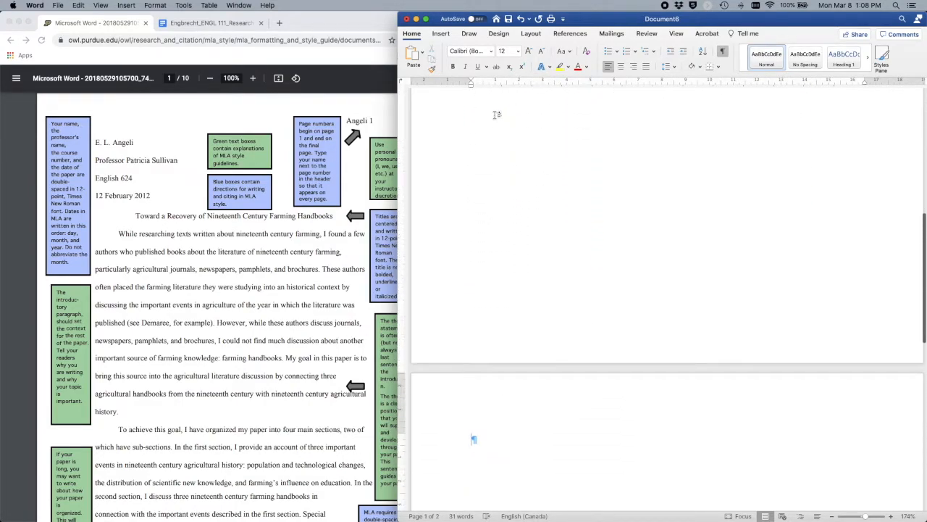
Step: Type a centred 'Works Cited' heading on page 2, with a left-aligned line below it
{"action": "left_click", "coordinate": [622, 66]}
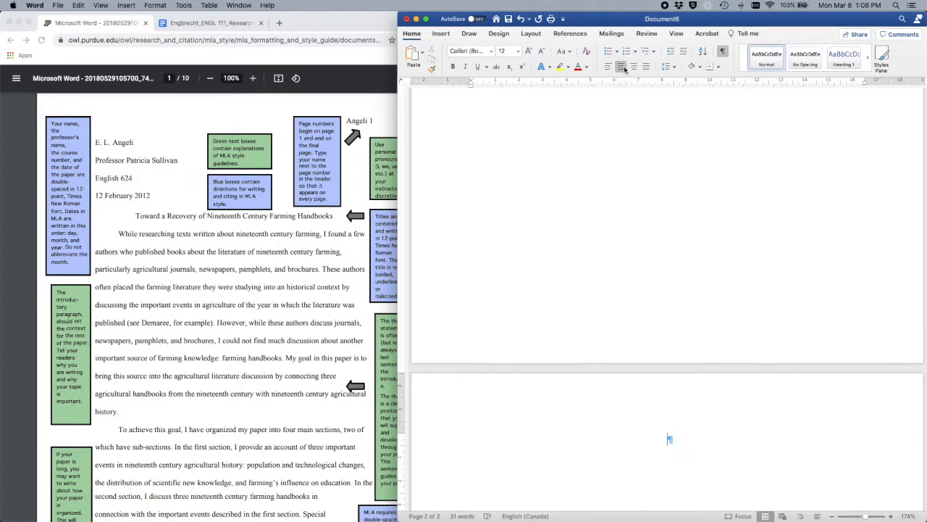
{"action": "type", "text": "Works Cited"}
{"action": "key", "text": "Return"}
{"action": "left_click", "coordinate": [609, 66]}
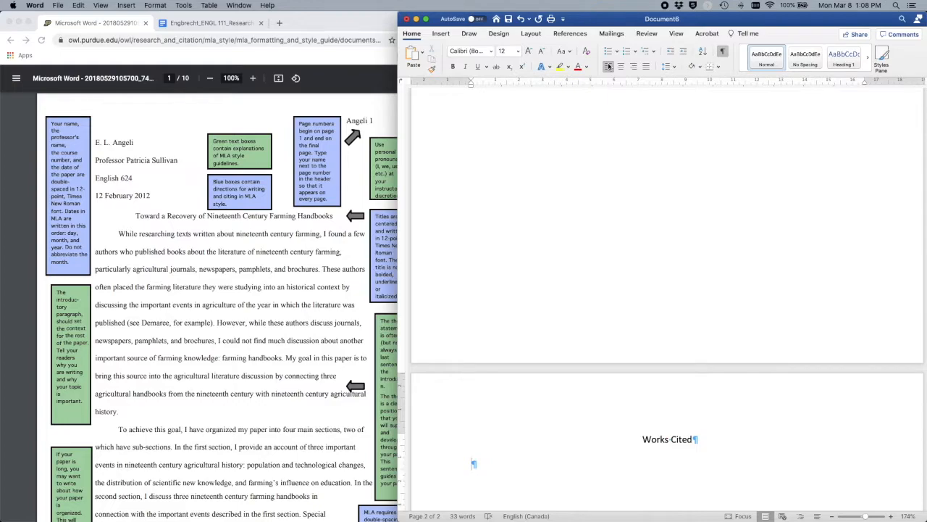
Step: Type the first entry: author's name, italic Queer Phenomenology, Duke UP, 2007
{"action": "type", "text": "Aj"}
{"action": "key", "text": "BackSpace"}
{"action": "type", "text": "hmed, Sara."}
{"action": "key", "text": "super+i"}
{"action": "type", "text": "Queer Phenom"}
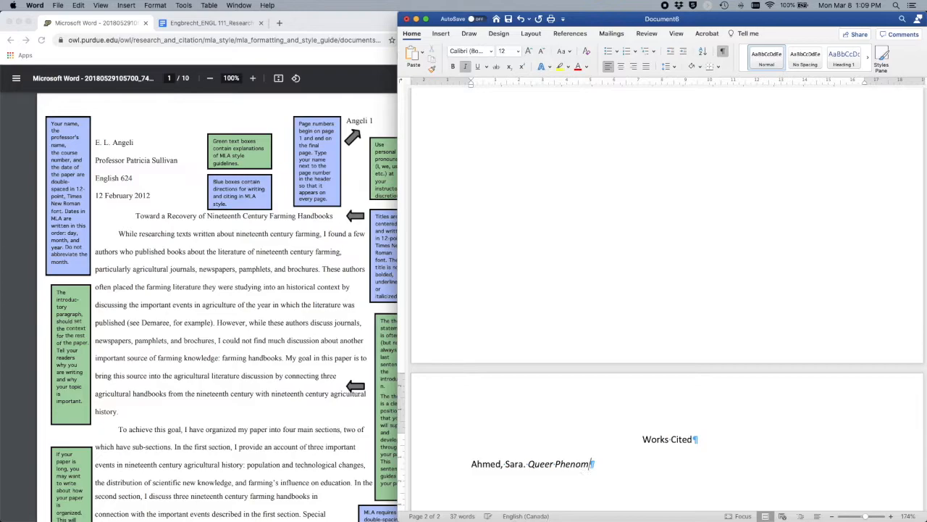
{"action": "key", "text": "BackSpace"}
{"action": "type", "text": "menology"}
{"action": "key", "text": "super+i"}
{"action": "type", "text": ". Duke UP, 200"}
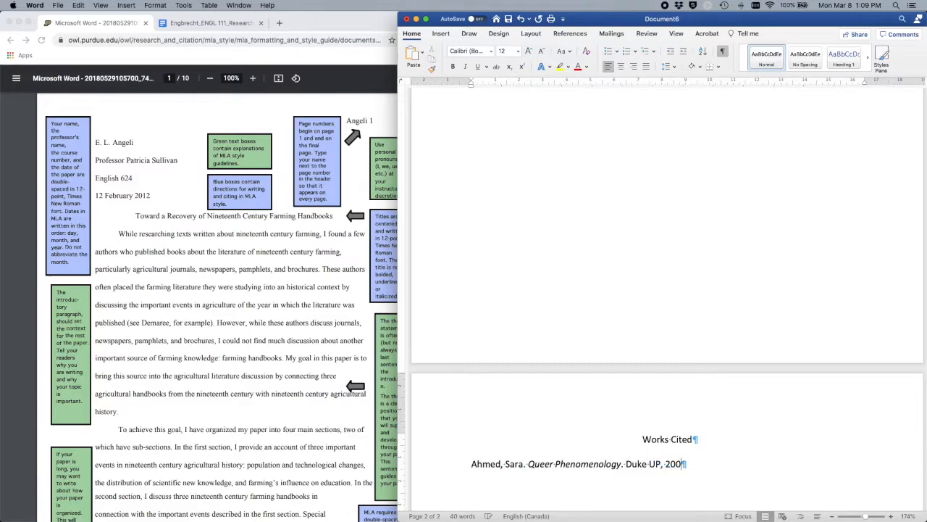
{"action": "key", "text": "BackSpace"}
{"action": "type", "text": "07."}
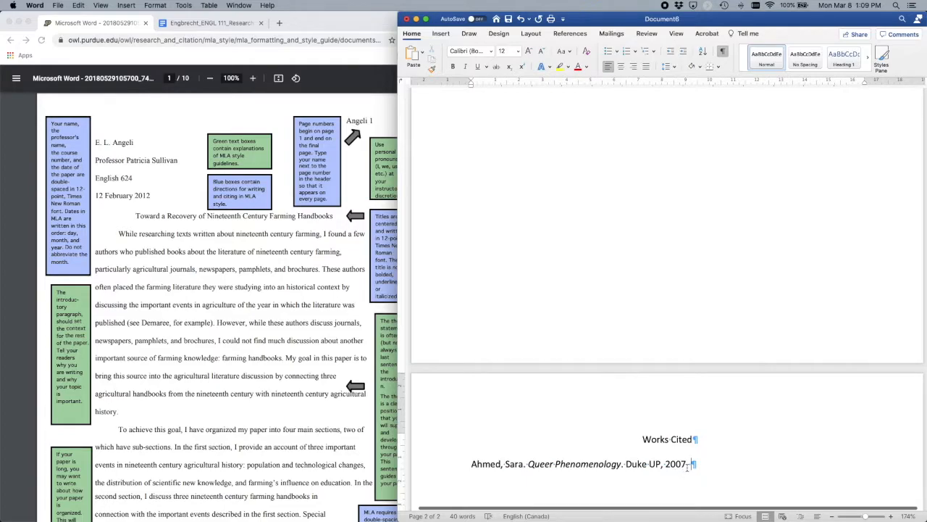
{"action": "key", "text": "Return"}
{"action": "key", "text": "BackSpace"}
{"action": "key", "text": "Return"}
Step: Paste the Change in Agriculture citation from the sample paper as plain text with Keep Text Only
{"action": "scroll", "coordinate": [273, 337], "scroll_direction": "down", "scroll_amount": 1}
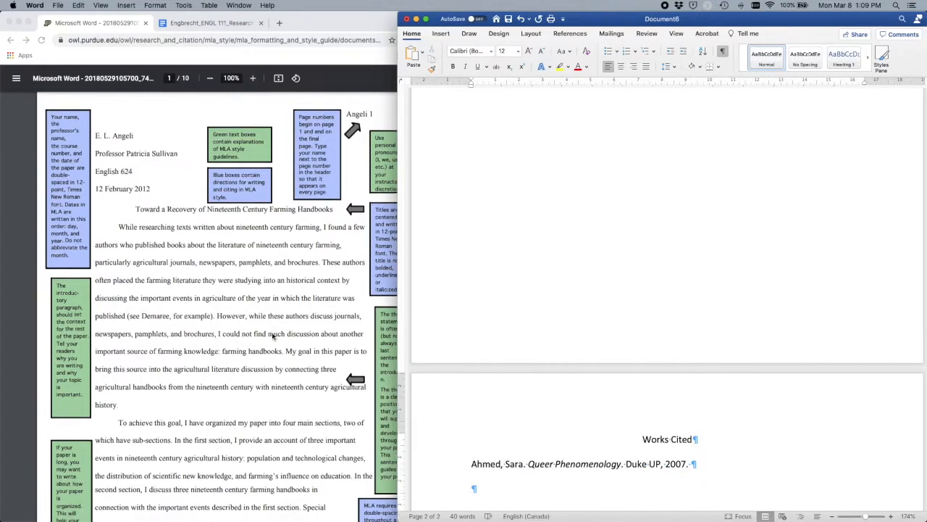
{"action": "scroll", "coordinate": [272, 336], "scroll_direction": "down", "scroll_amount": 20}
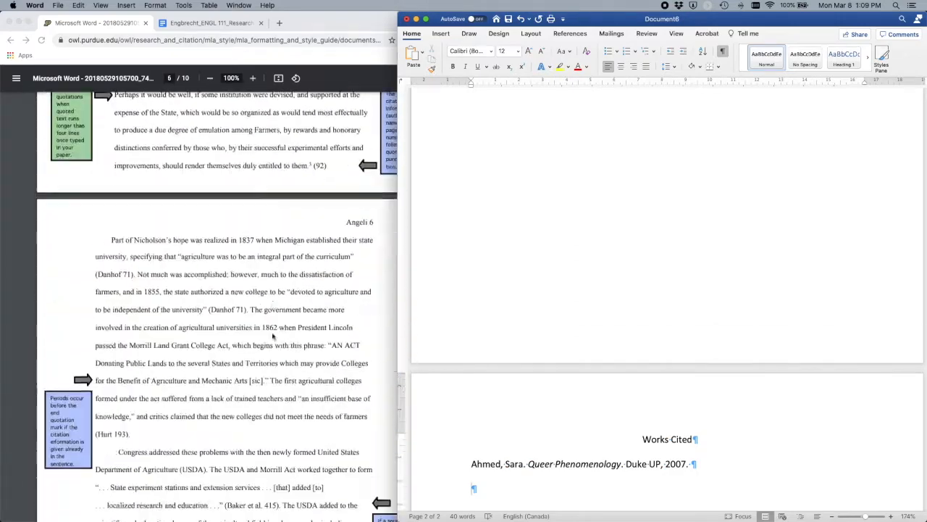
{"action": "scroll", "coordinate": [272, 336], "scroll_direction": "down", "scroll_amount": 20}
{"action": "scroll", "coordinate": [272, 336], "scroll_direction": "up", "scroll_amount": 10}
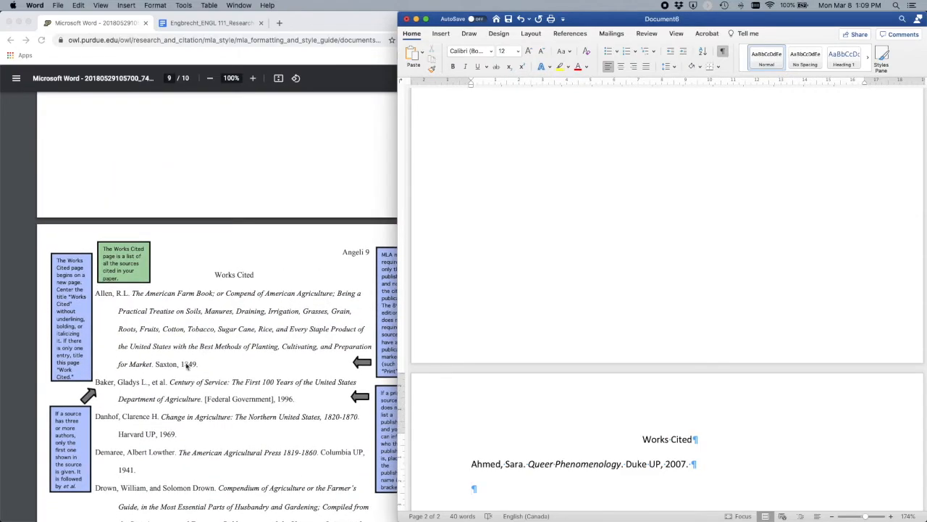
{"action": "left_click", "coordinate": [186, 366]}
{"action": "left_click_drag", "start_coordinate": [177, 435], "coordinate": [96, 416]}
{"action": "key", "text": "super+c"}
{"action": "left_click", "coordinate": [558, 491]}
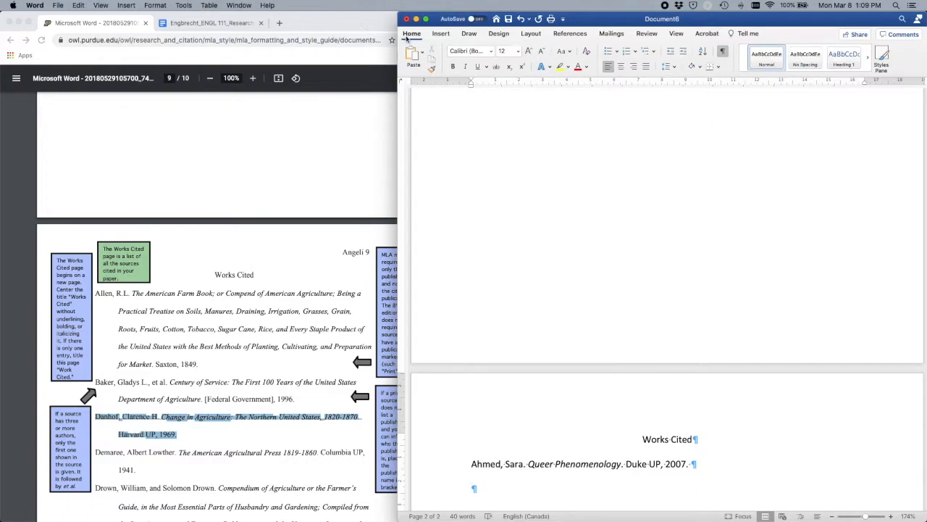
{"action": "left_click", "coordinate": [423, 55]}
{"action": "left_click", "coordinate": [444, 104]}
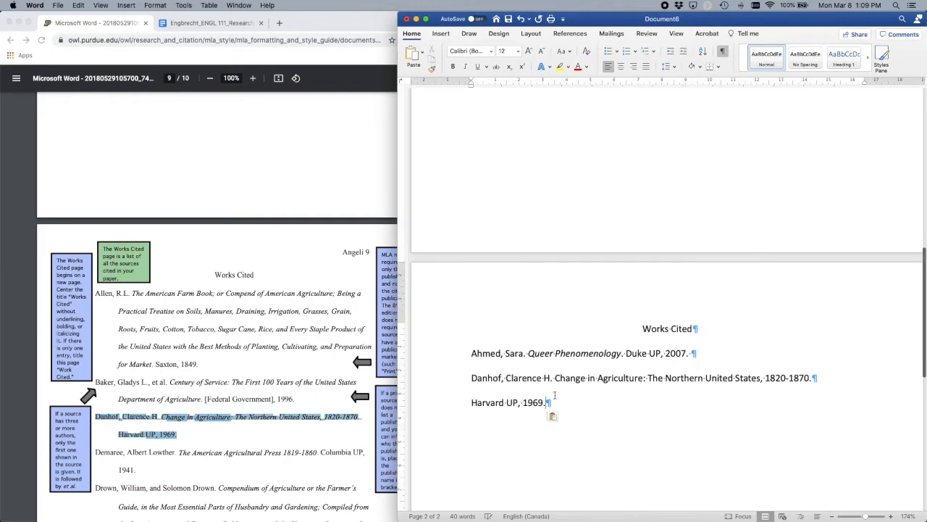
{"action": "left_click_drag", "start_coordinate": [810, 376], "coordinate": [816, 378]}
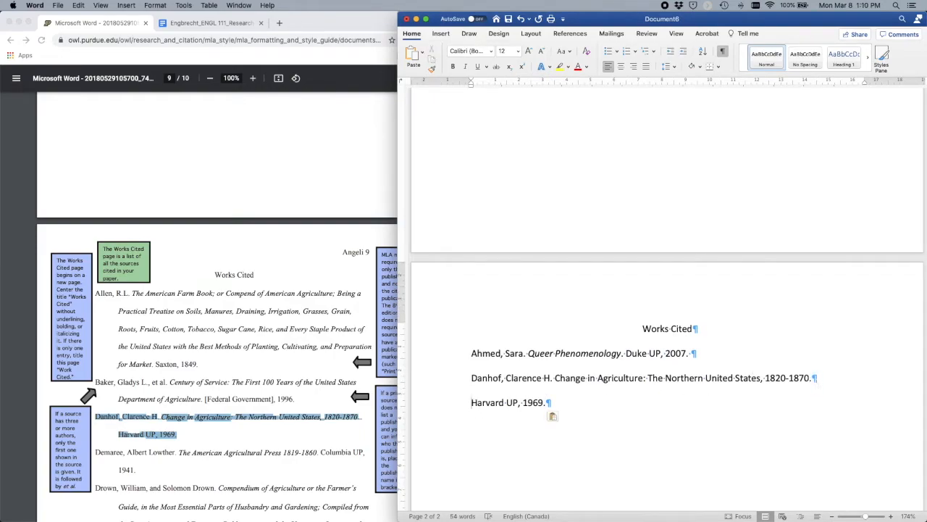
Step: Join the citation into one paragraph and italicise 'Change in Agriculture: The Northern United States, 1820-1870'
{"action": "key", "text": "BackSpace"}
{"action": "left_click_drag", "start_coordinate": [556, 377], "coordinate": [760, 378]}
{"action": "key", "text": "super+i"}
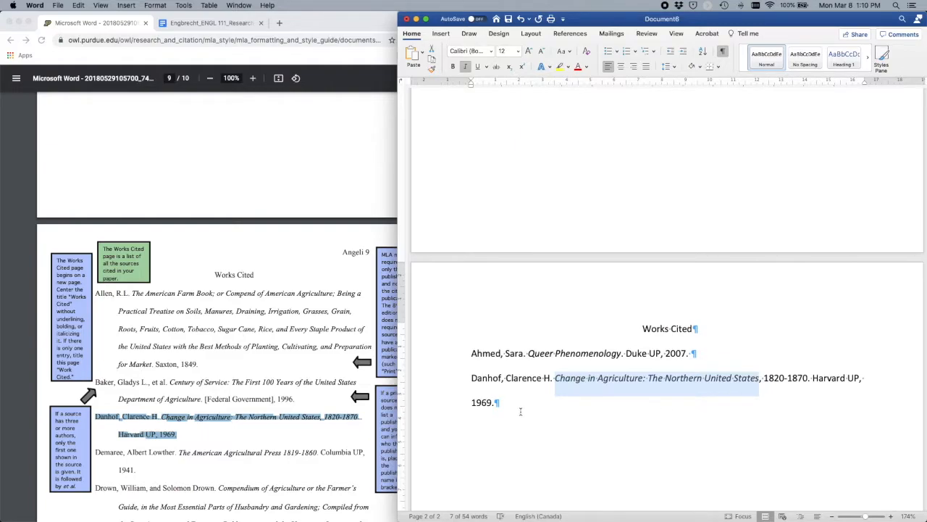
{"action": "left_click_drag", "start_coordinate": [807, 378], "coordinate": [752, 382]}
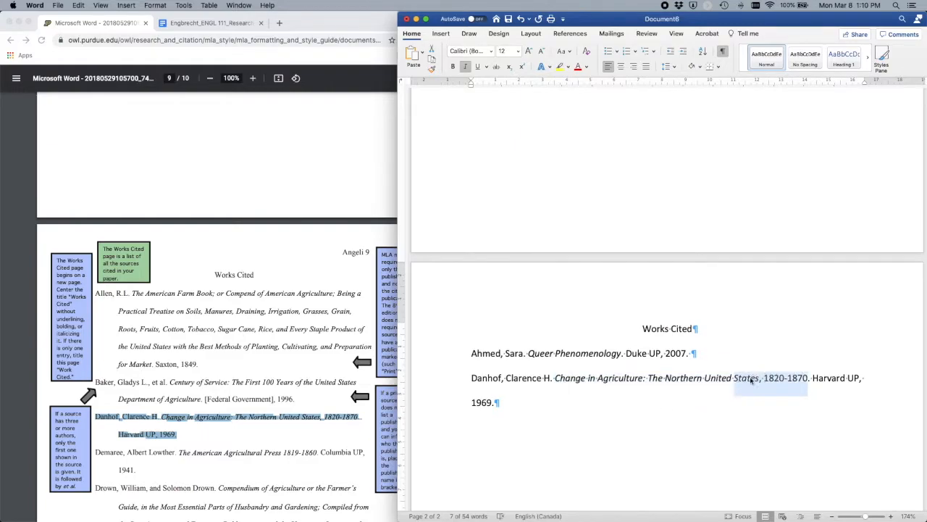
{"action": "left_click", "coordinate": [581, 400]}
{"action": "left_click_drag", "start_coordinate": [734, 377], "coordinate": [801, 382]}
{"action": "key", "text": "super+i"}
{"action": "left_click", "coordinate": [653, 411]}
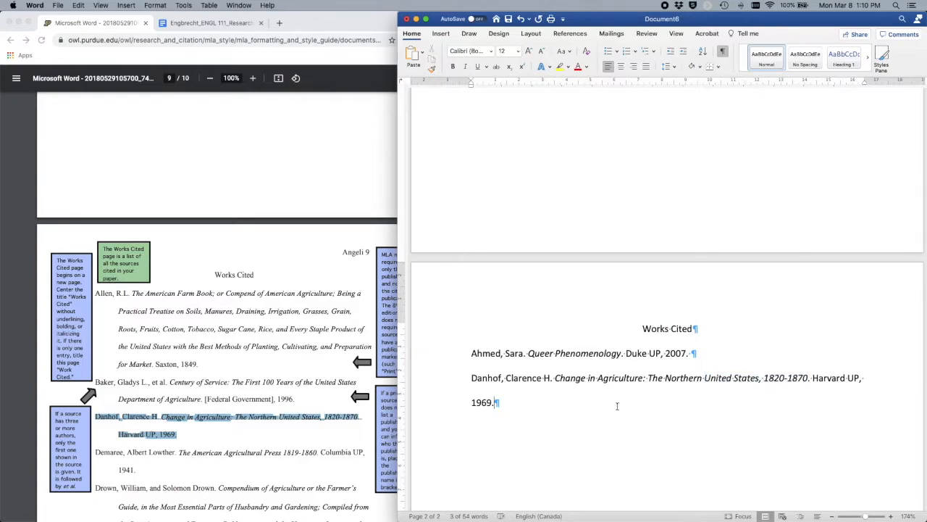
{"action": "left_click", "coordinate": [472, 402]}
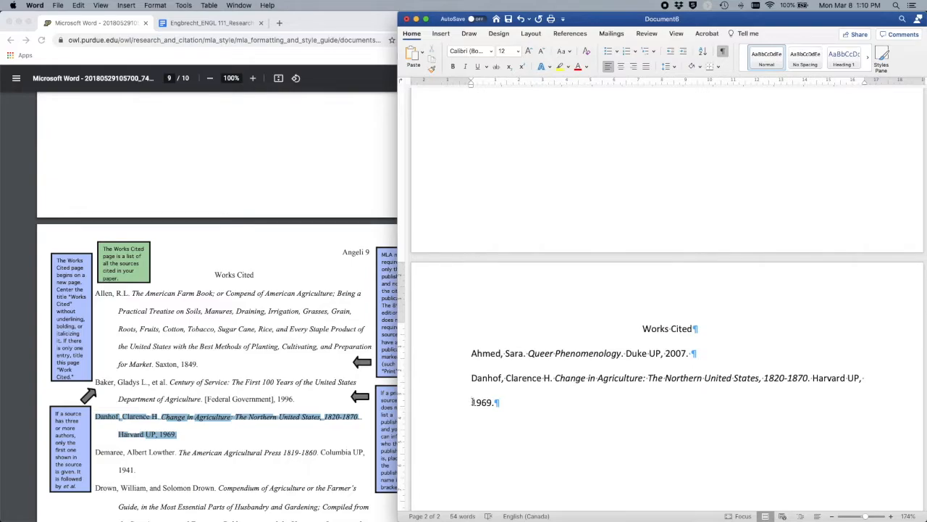
{"action": "scroll", "coordinate": [472, 402], "scroll_direction": "up", "scroll_amount": 1}
{"action": "scroll", "coordinate": [473, 402], "scroll_direction": "right", "scroll_amount": 1}
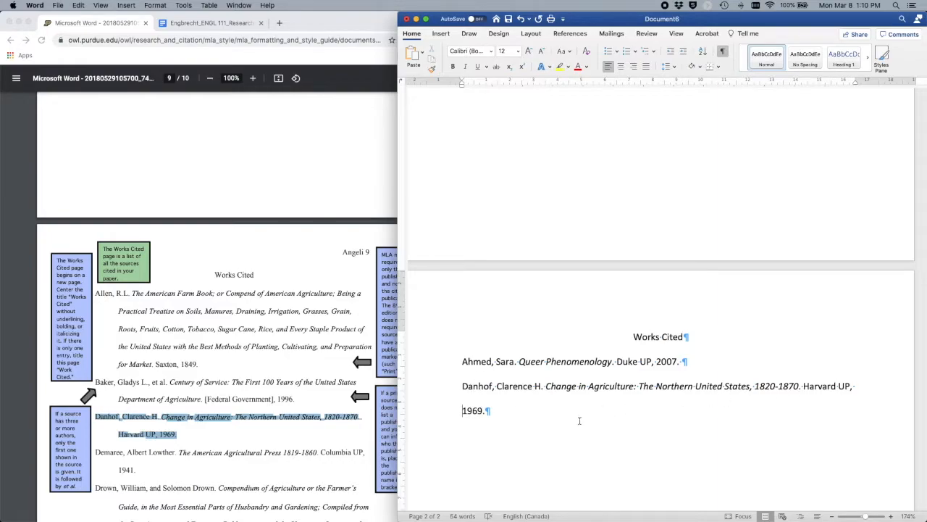
Step: Apply a hanging indent to the Change in Agriculture entry and add a filler-text paragraph below it
{"action": "left_click_drag", "start_coordinate": [463, 83], "coordinate": [492, 83]}
{"action": "left_click", "coordinate": [576, 408]}
{"action": "key", "text": "Return"}
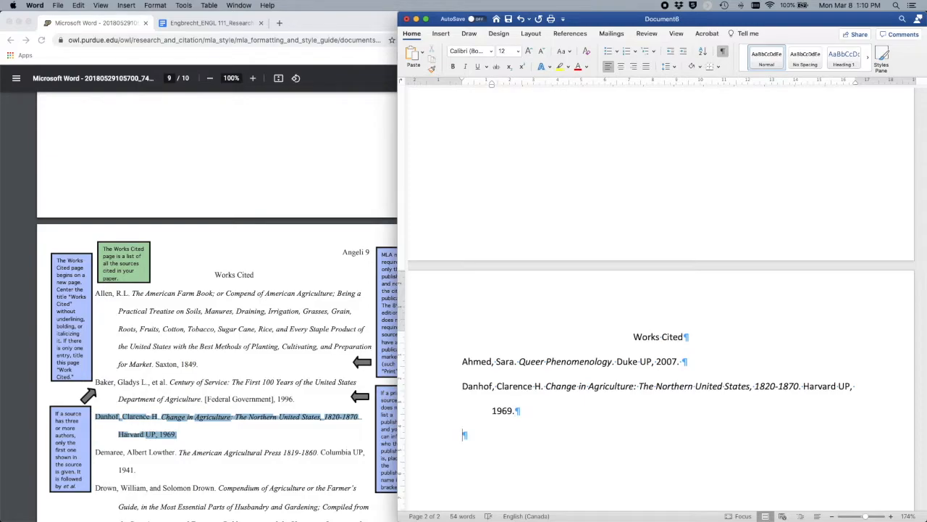
{"action": "type", "text": "asdklfjsadlfjasdflk asl;dkf al;sdkf;la skdf"}
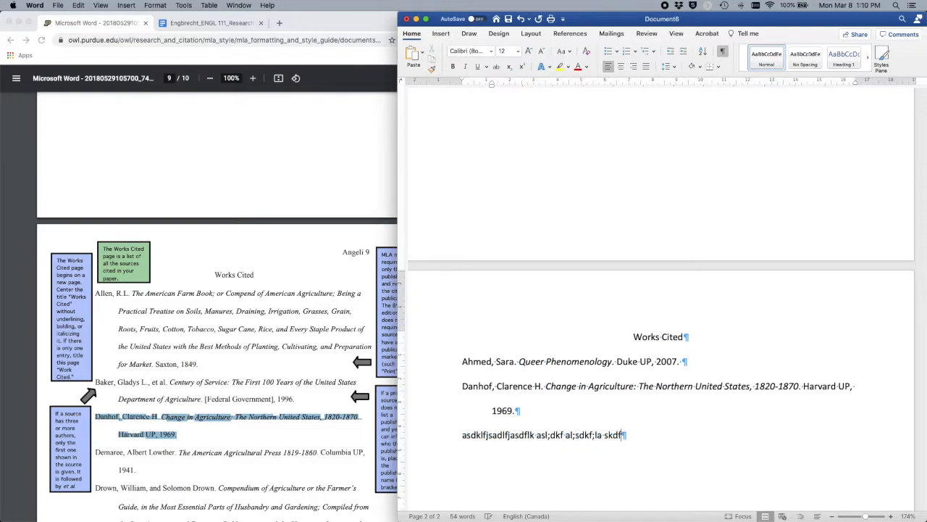
{"action": "type", "text": ";laskdf;lkasd;flkasdfas;ldkf as;dlfkas;dlfkas;ldkfa ;lskdf ;laskdf a"}
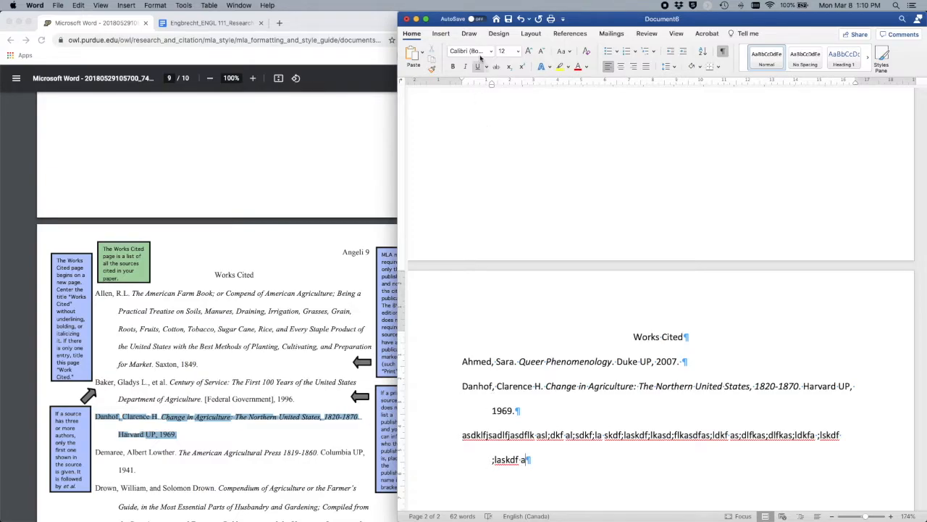
{"action": "left_click", "coordinate": [537, 35]}
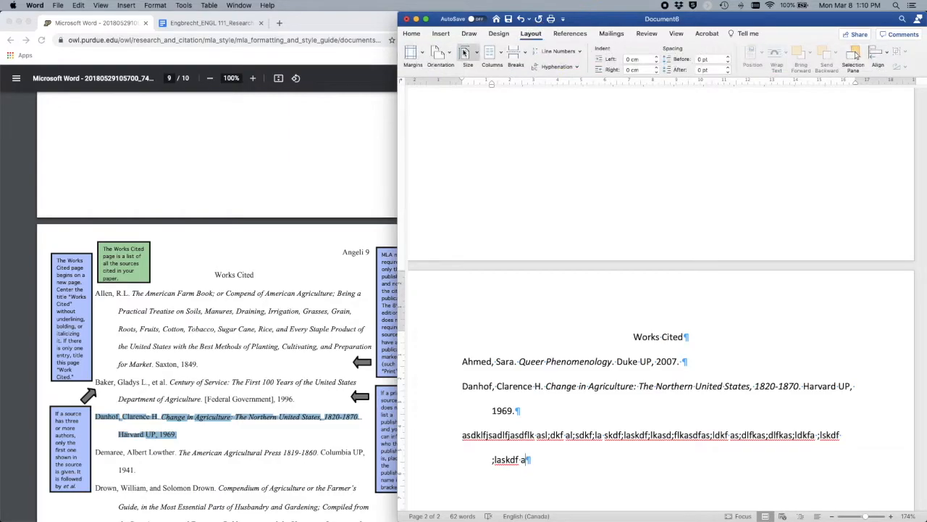
{"action": "left_click", "coordinate": [411, 55]}
{"action": "left_click", "coordinate": [440, 163]}
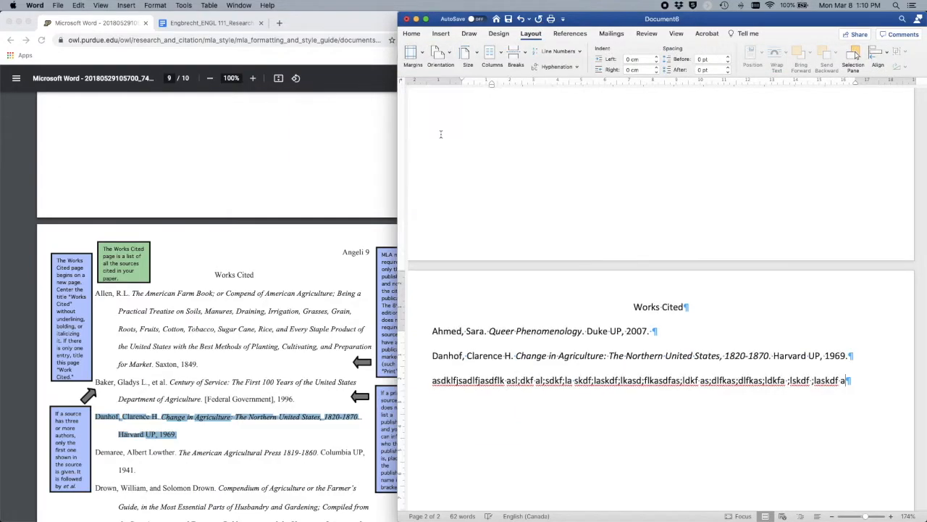
{"action": "left_click", "coordinate": [413, 56]}
{"action": "left_click", "coordinate": [427, 106]}
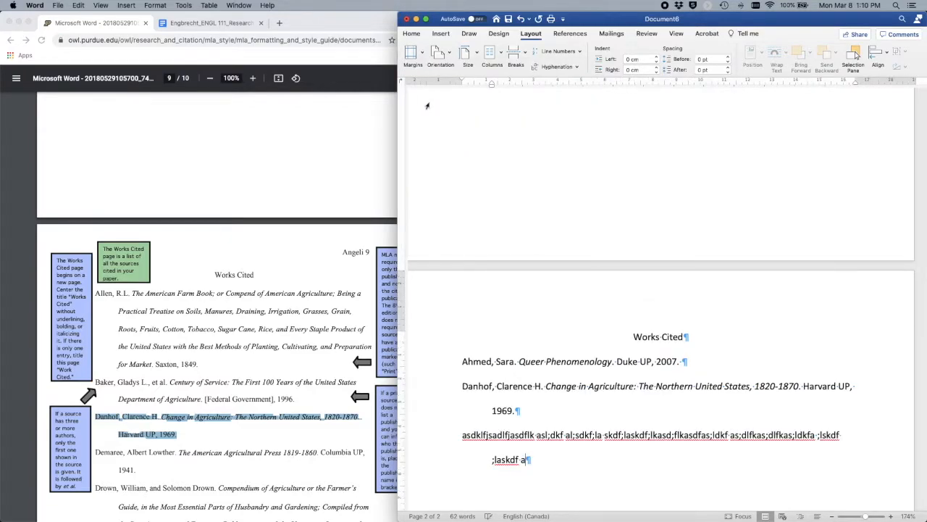
{"action": "left_click", "coordinate": [423, 54]}
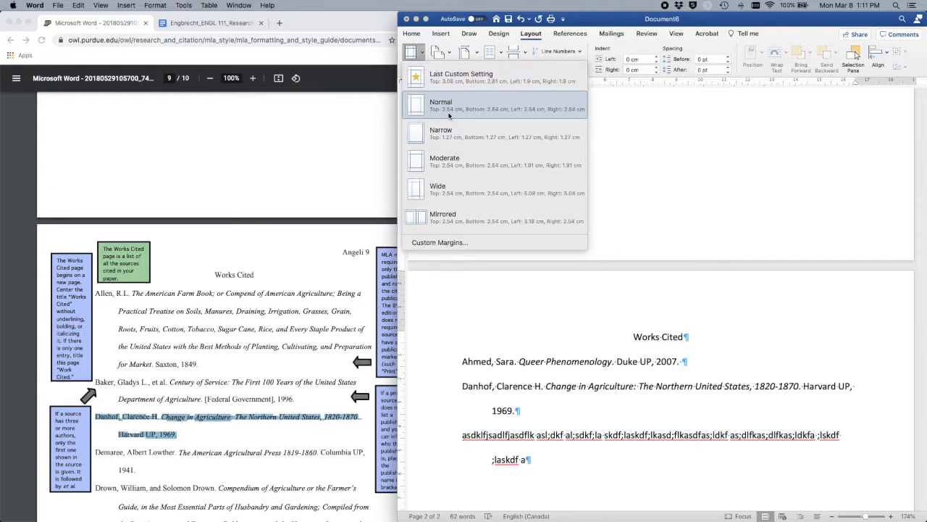
{"action": "left_click", "coordinate": [563, 359]}
{"action": "scroll", "coordinate": [566, 428], "scroll_direction": "up", "scroll_amount": 1}
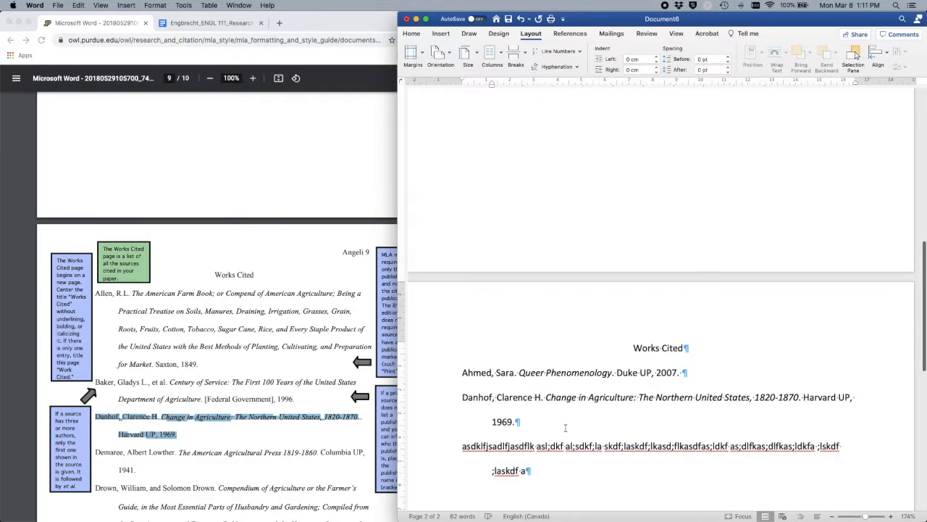
Step: Insert right-aligned page numbers into the header and right-align the header line
{"action": "double_click", "coordinate": [525, 302]}
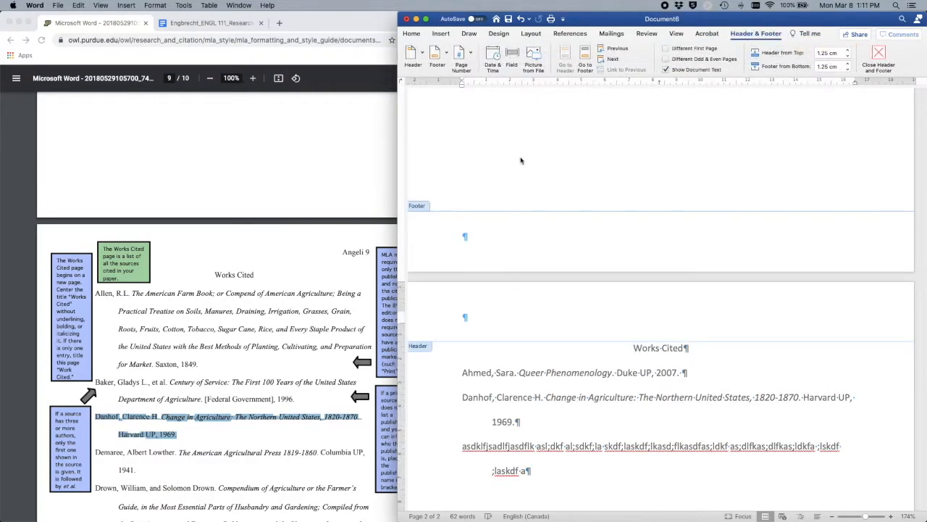
{"action": "left_click", "coordinate": [471, 53]}
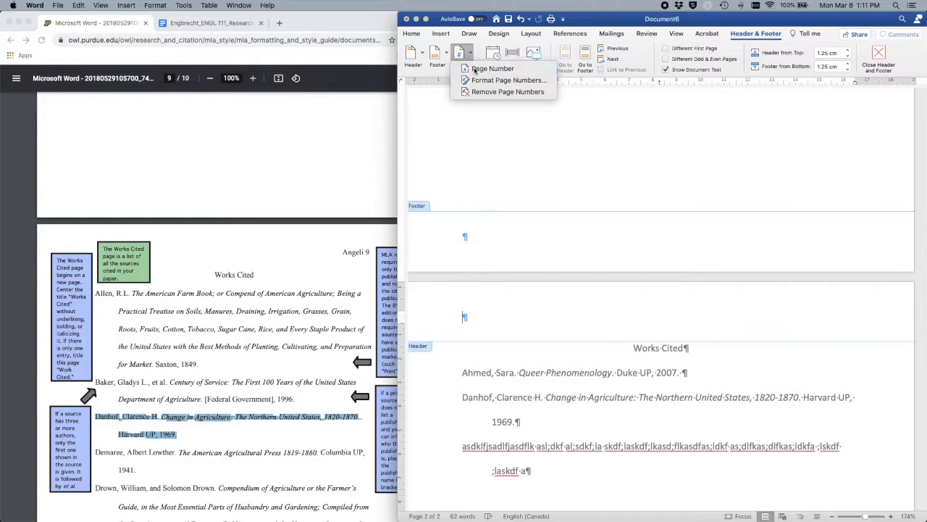
{"action": "left_click", "coordinate": [479, 69]}
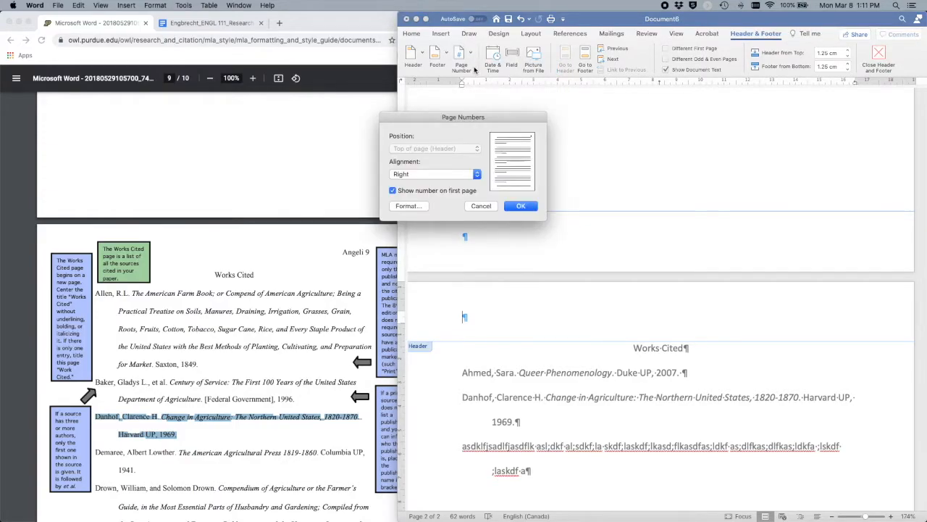
{"action": "left_click", "coordinate": [520, 207]}
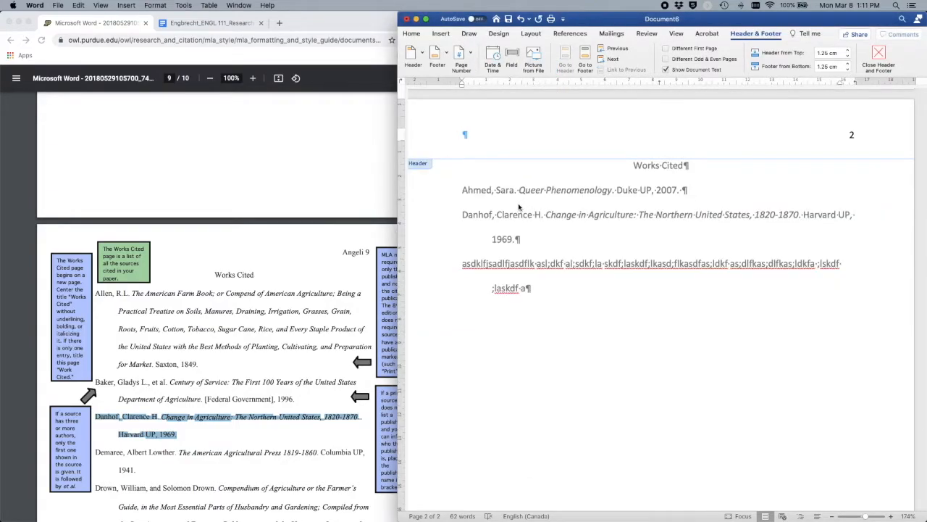
{"action": "left_click", "coordinate": [412, 33]}
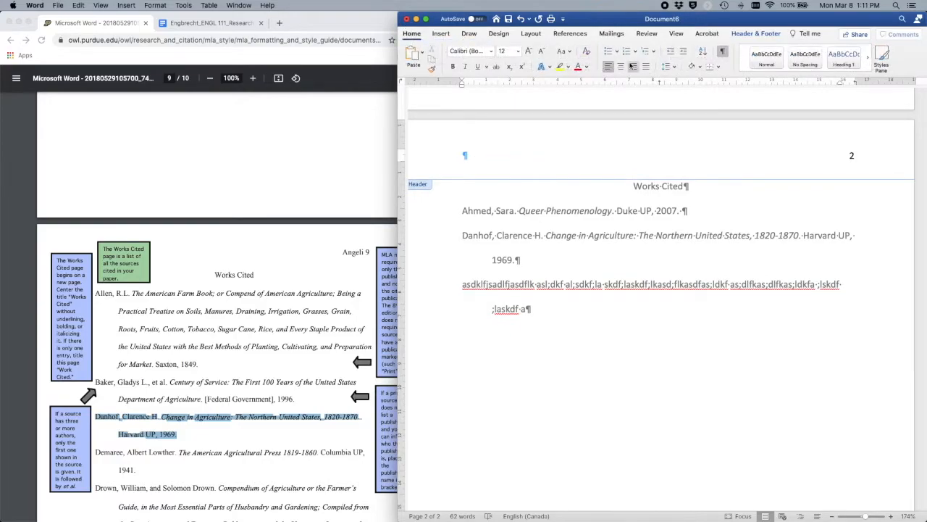
{"action": "left_click", "coordinate": [634, 67]}
Step: Type the student's surname before the page number in the header
{"action": "scroll", "coordinate": [635, 196], "scroll_direction": "up", "scroll_amount": 15}
{"action": "left_click", "coordinate": [838, 134]}
{"action": "type", "text": "SMit"}
{"action": "key", "text": "BackSpace"}
{"action": "key", "text": "BackSpace"}
{"action": "key", "text": "BackSpace"}
{"action": "type", "text": "mith"}
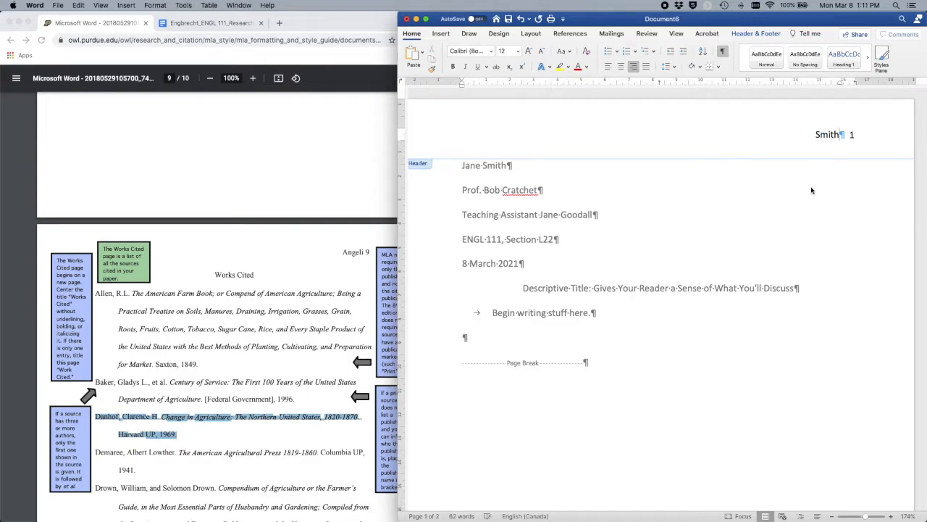
{"action": "double_click", "coordinate": [788, 208]}
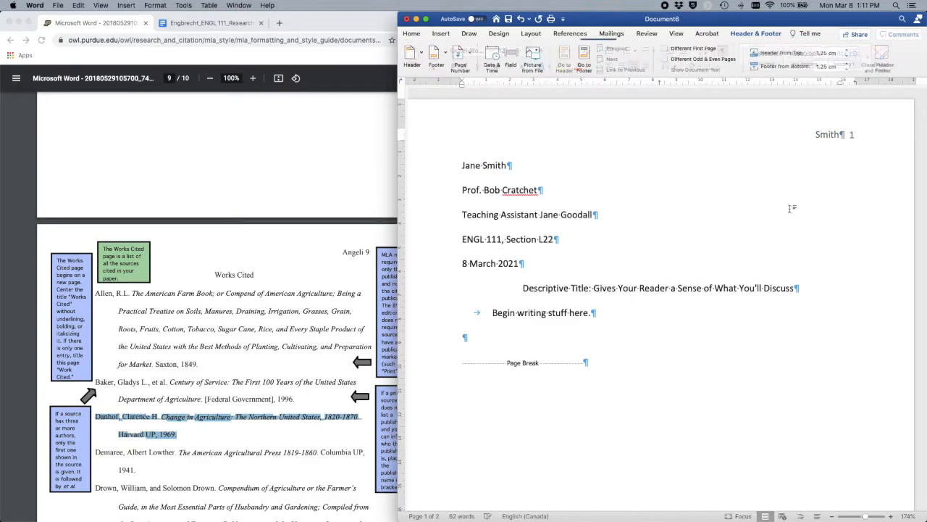
{"action": "double_click", "coordinate": [819, 148]}
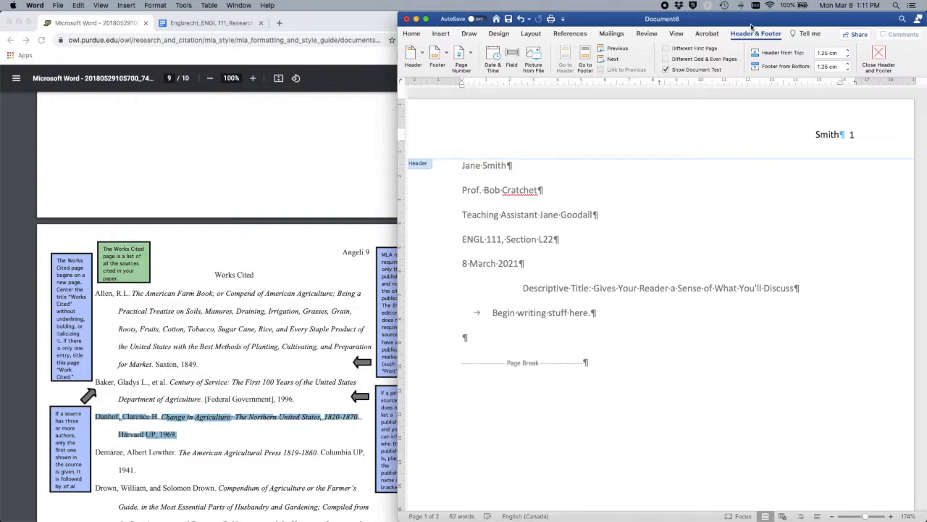
Step: Turn Different First Page on and back off, then leave the surname-and-page header for the body
{"action": "left_click", "coordinate": [666, 48]}
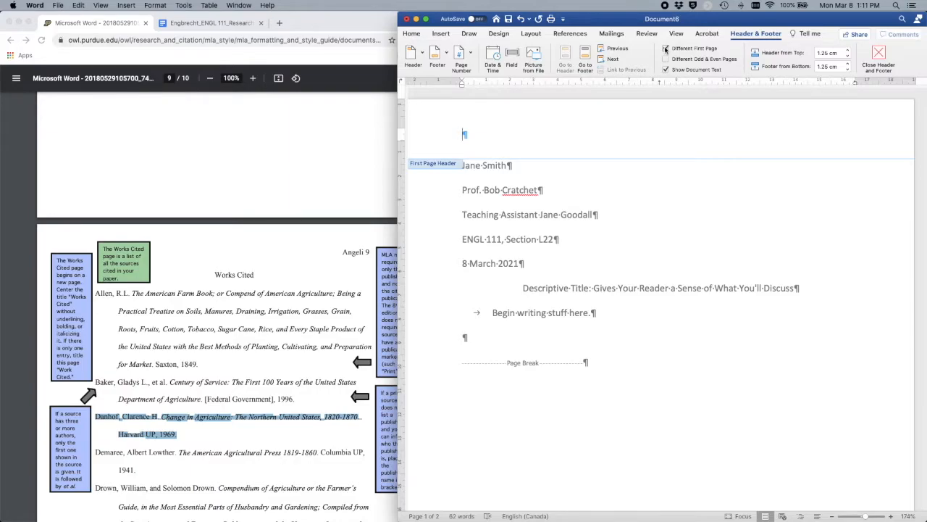
{"action": "left_click", "coordinate": [665, 49]}
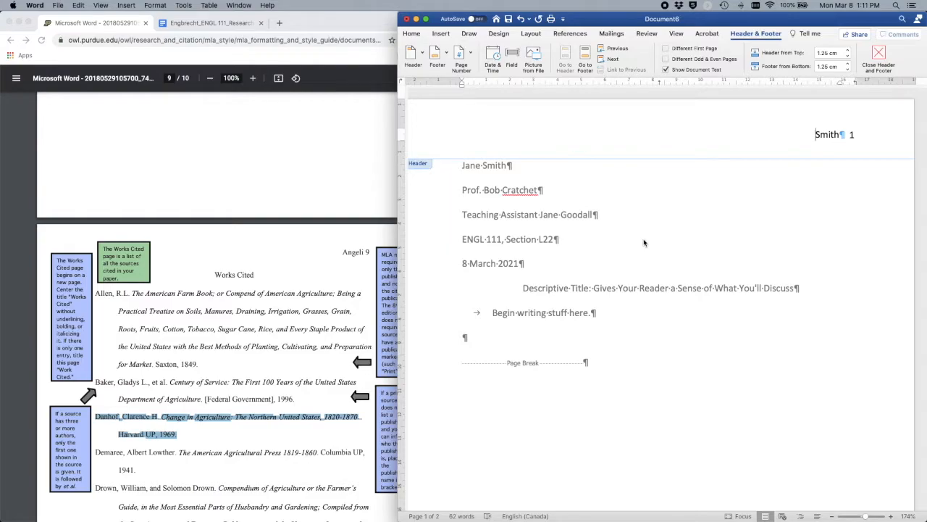
{"action": "scroll", "coordinate": [646, 243], "scroll_direction": "down", "scroll_amount": 1}
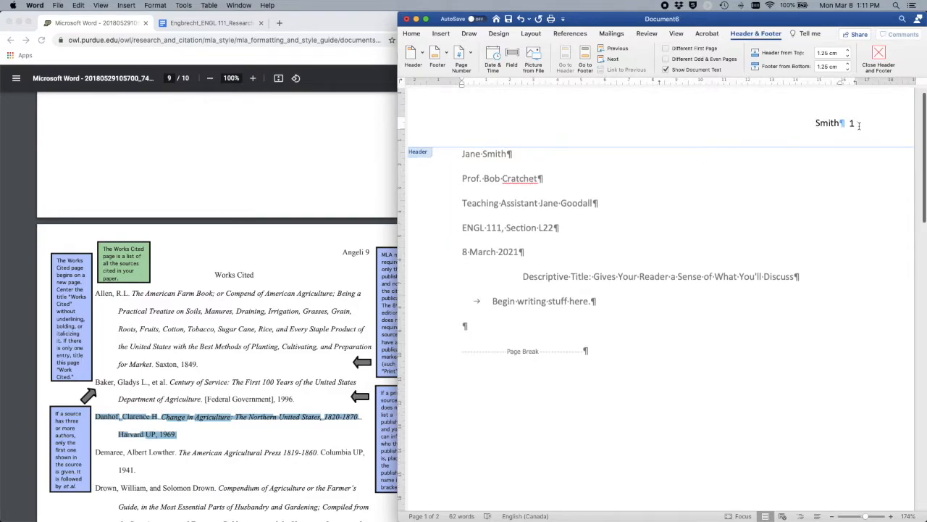
{"action": "scroll", "coordinate": [756, 380], "scroll_direction": "down", "scroll_amount": 15}
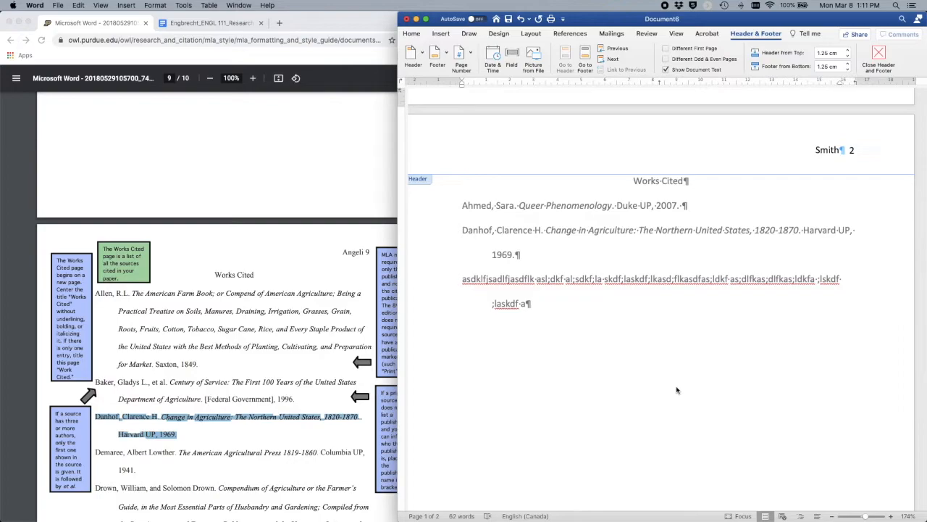
{"action": "scroll", "coordinate": [702, 316], "scroll_direction": "up", "scroll_amount": 5}
{"action": "scroll", "coordinate": [702, 315], "scroll_direction": "up", "scroll_amount": 3}
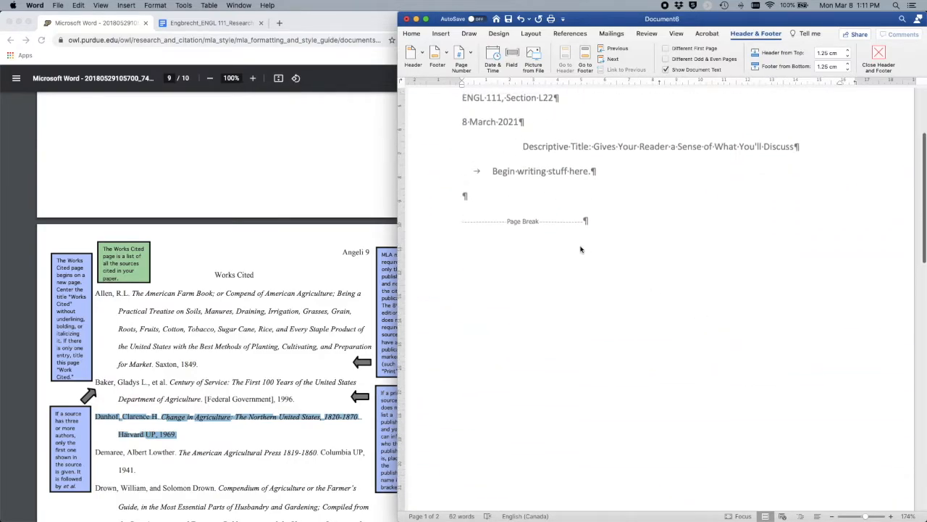
{"action": "scroll", "coordinate": [580, 249], "scroll_direction": "up", "scroll_amount": 1}
{"action": "double_click", "coordinate": [615, 208]}
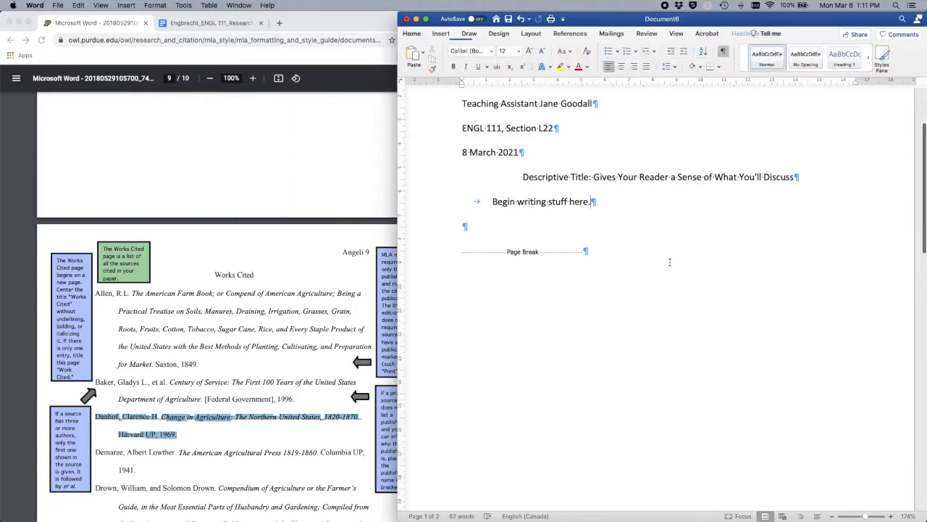
{"action": "scroll", "coordinate": [670, 262], "scroll_direction": "up", "scroll_amount": 3}
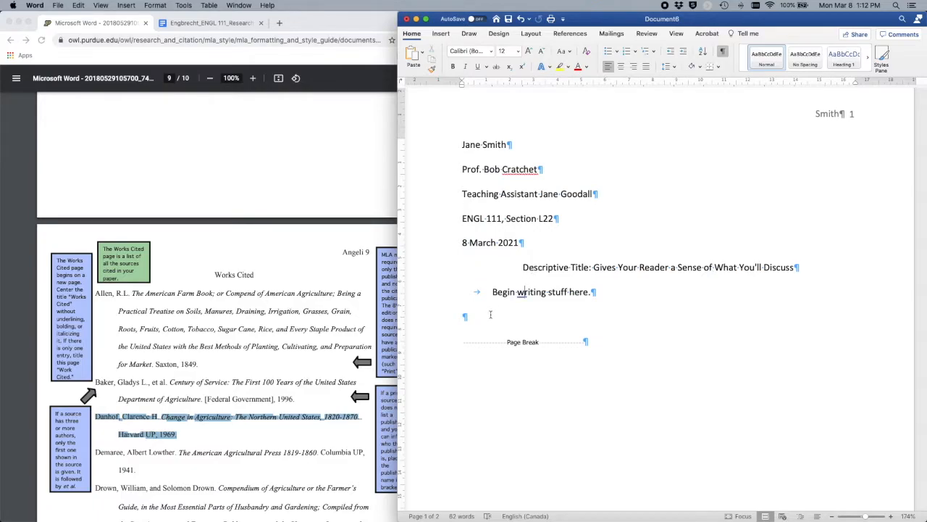
Step: Save the paper as the Word template 'ENGL 111 template', replacing the existing file, and close it
{"action": "left_click", "coordinate": [458, 292]}
{"action": "left_click", "coordinate": [500, 322]}
{"action": "left_click", "coordinate": [58, 6]}
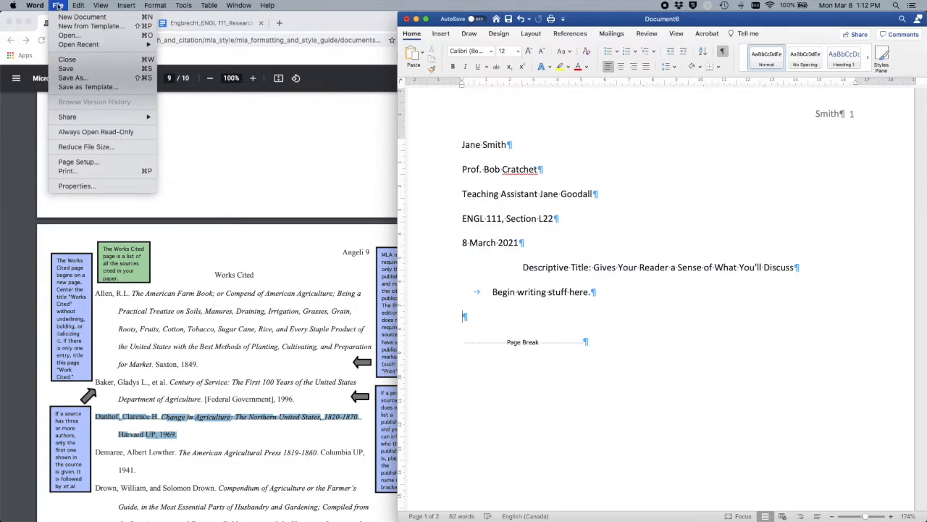
{"action": "left_click", "coordinate": [66, 90]}
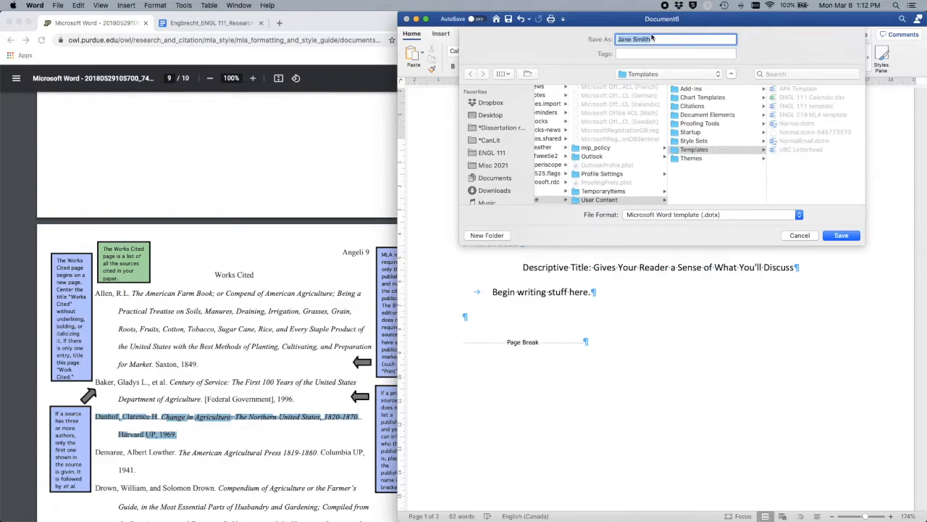
{"action": "type", "text": "ENGL 111 template"}
{"action": "left_click", "coordinate": [843, 235]}
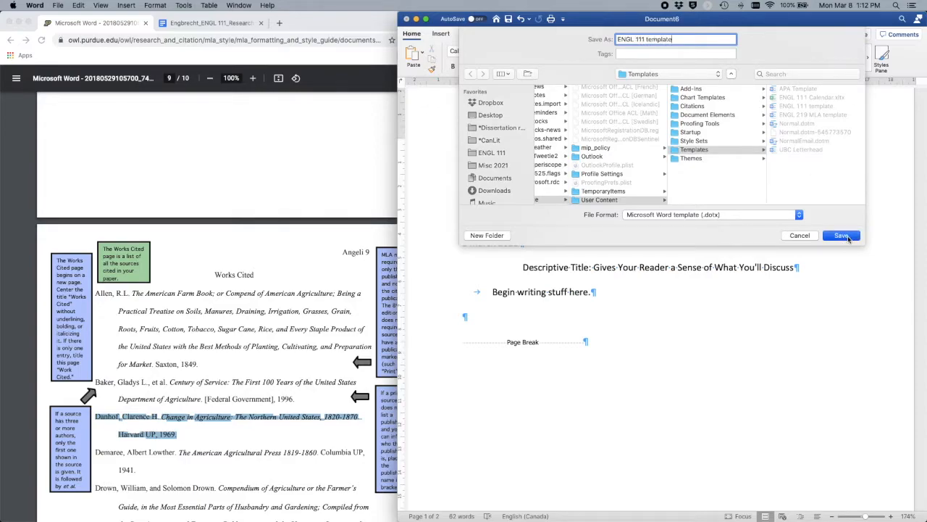
{"action": "key", "text": "Return"}
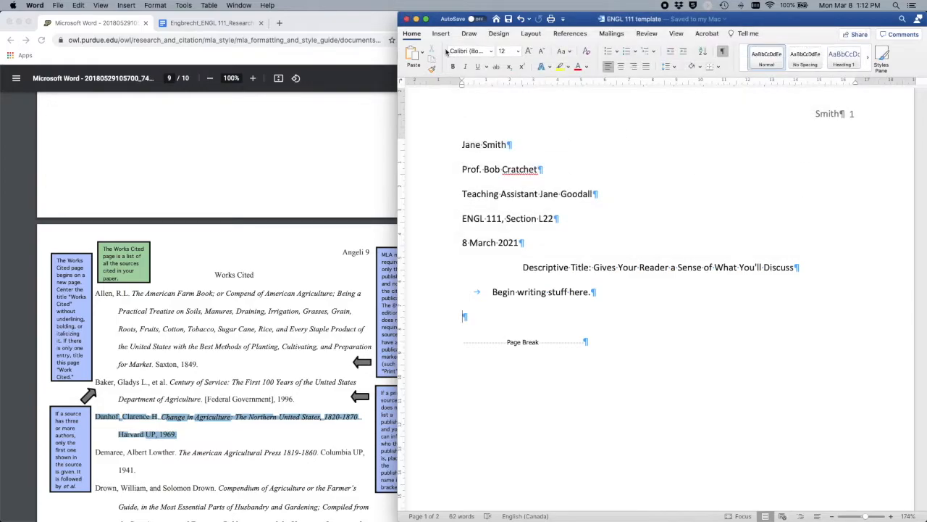
{"action": "left_click", "coordinate": [407, 19]}
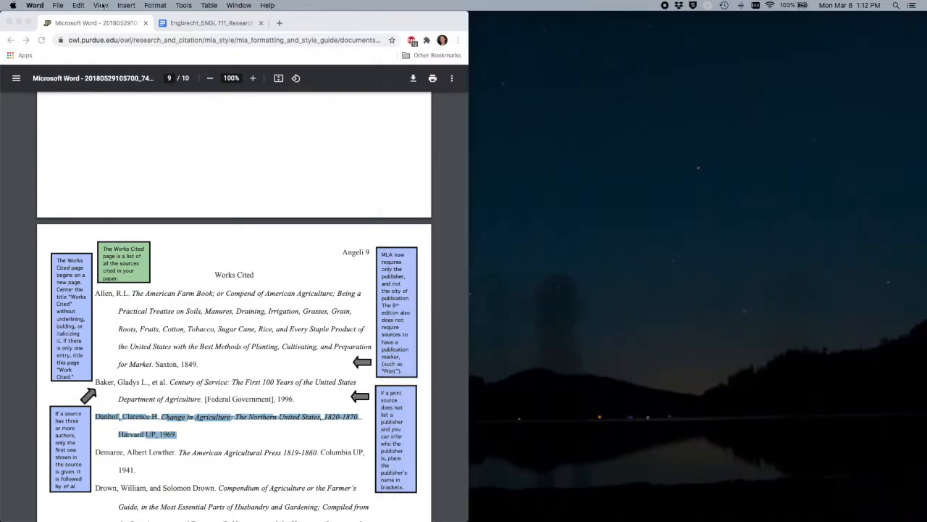
Step: Open a new document from the ENGL 111 template, check its heading, then switch to Google Docs
{"action": "left_click", "coordinate": [55, 5]}
{"action": "left_click", "coordinate": [70, 29]}
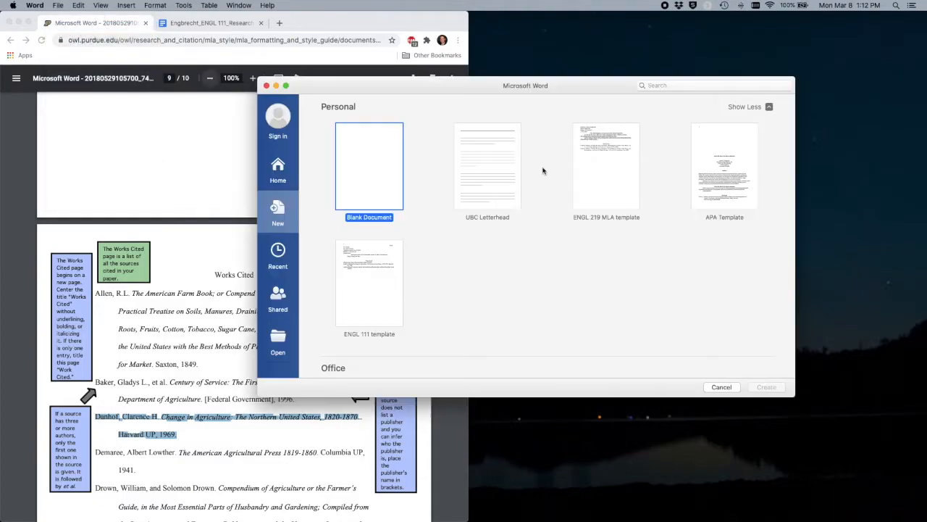
{"action": "double_click", "coordinate": [373, 313]}
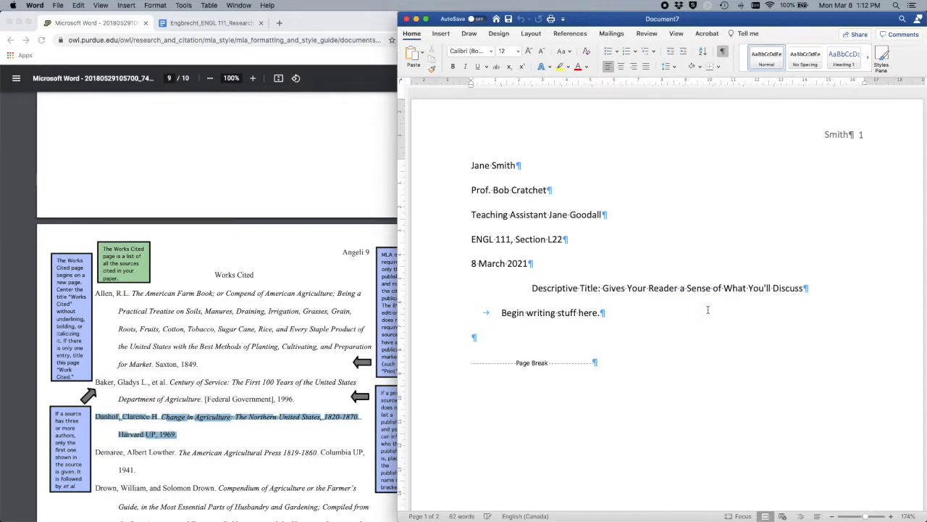
{"action": "double_click", "coordinate": [506, 239]}
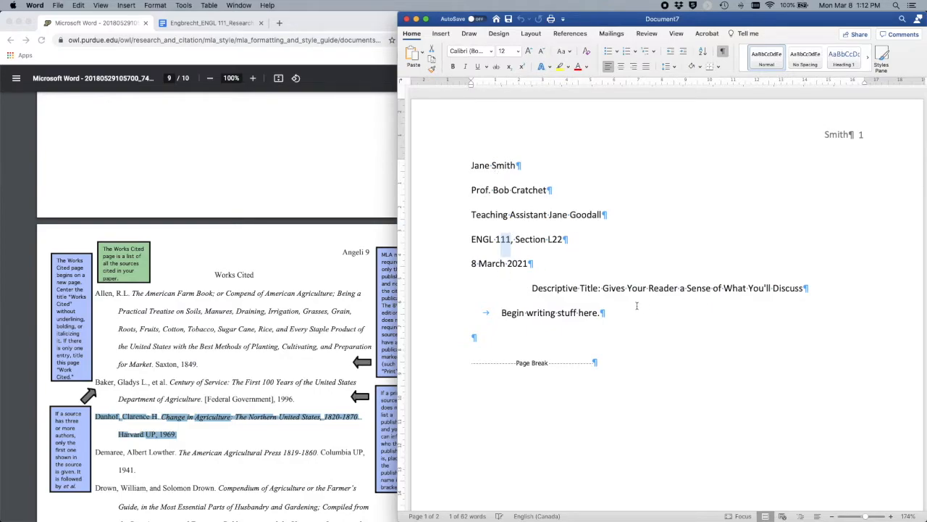
{"action": "left_click", "coordinate": [683, 315]}
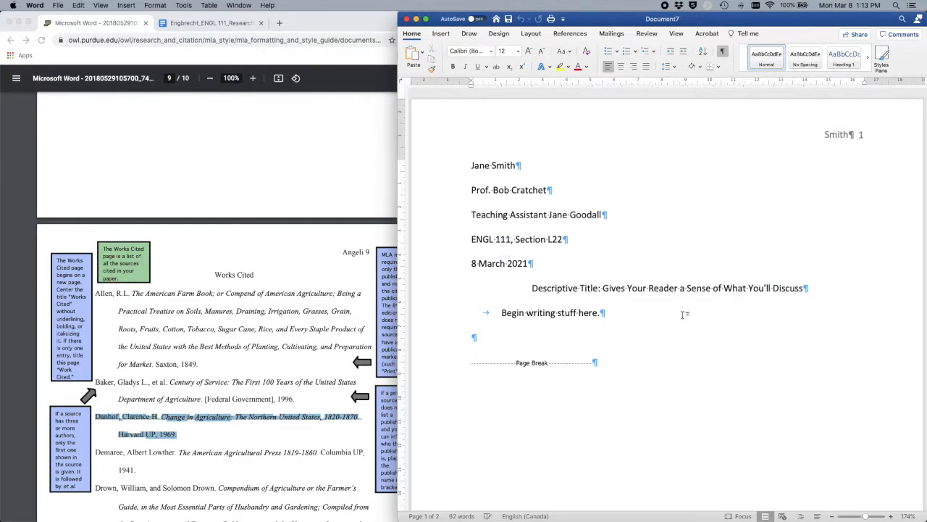
{"action": "left_click", "coordinate": [218, 24]}
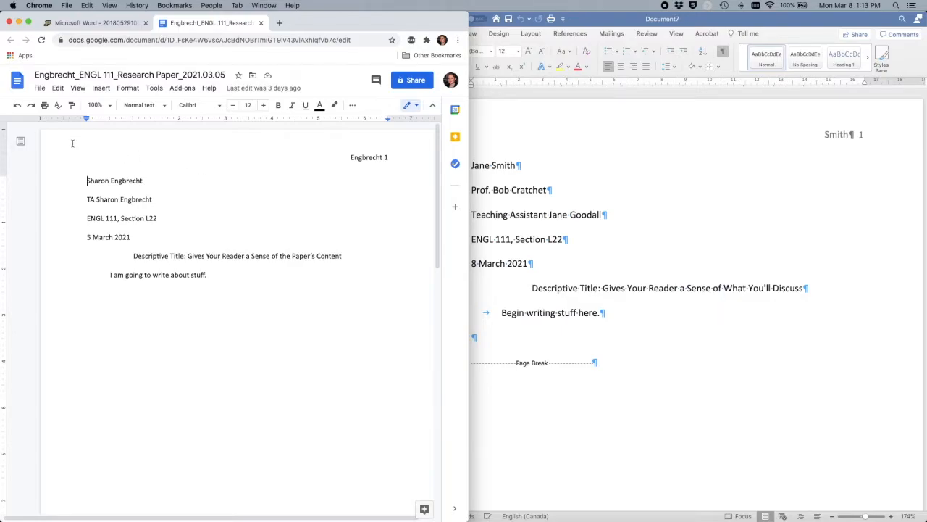
{"action": "left_click", "coordinate": [39, 89]}
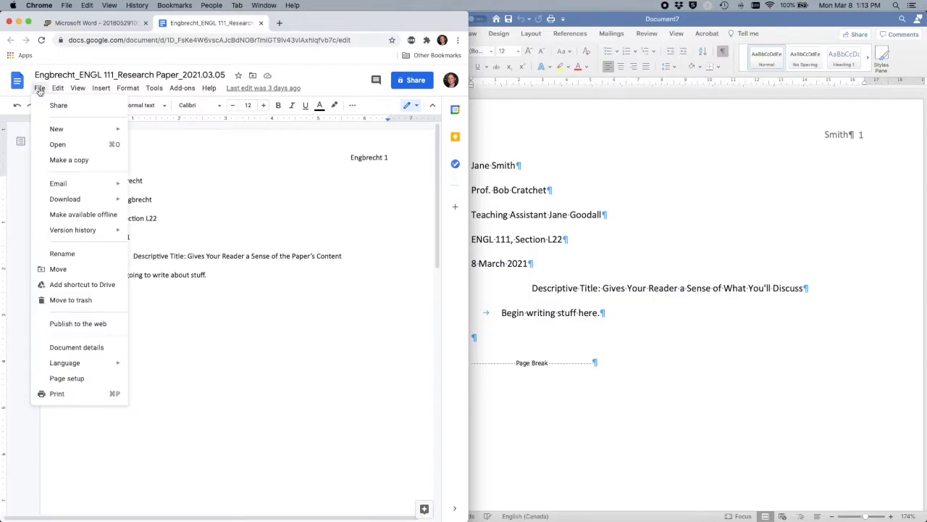
{"action": "left_click", "coordinate": [222, 159]}
{"action": "scroll", "coordinate": [235, 193], "scroll_direction": "down", "scroll_amount": 10}
{"action": "scroll", "coordinate": [235, 192], "scroll_direction": "up", "scroll_amount": 5}
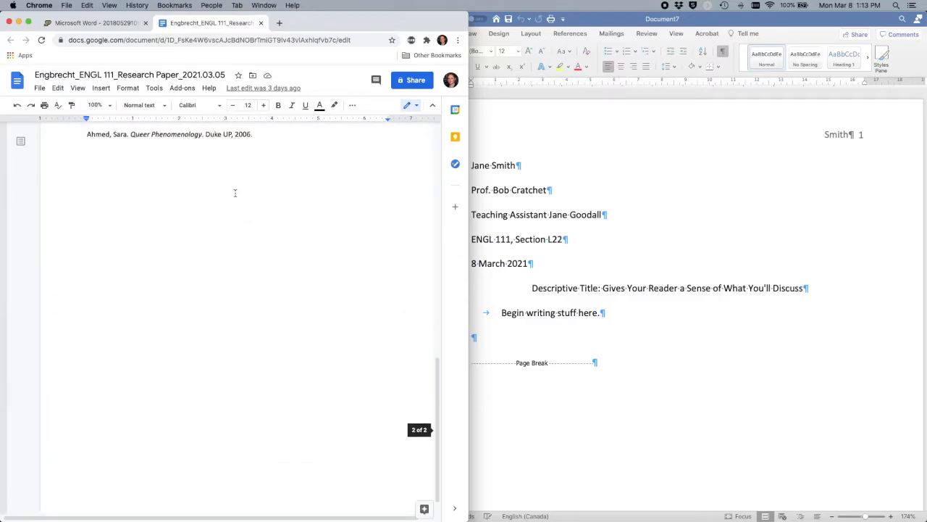
{"action": "scroll", "coordinate": [225, 245], "scroll_direction": "up", "scroll_amount": 10}
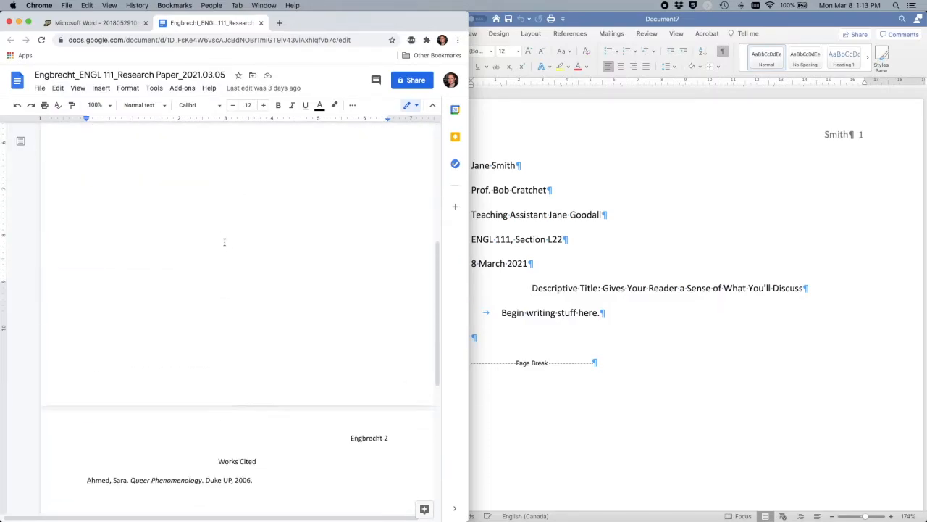
{"action": "left_click", "coordinate": [164, 295]}
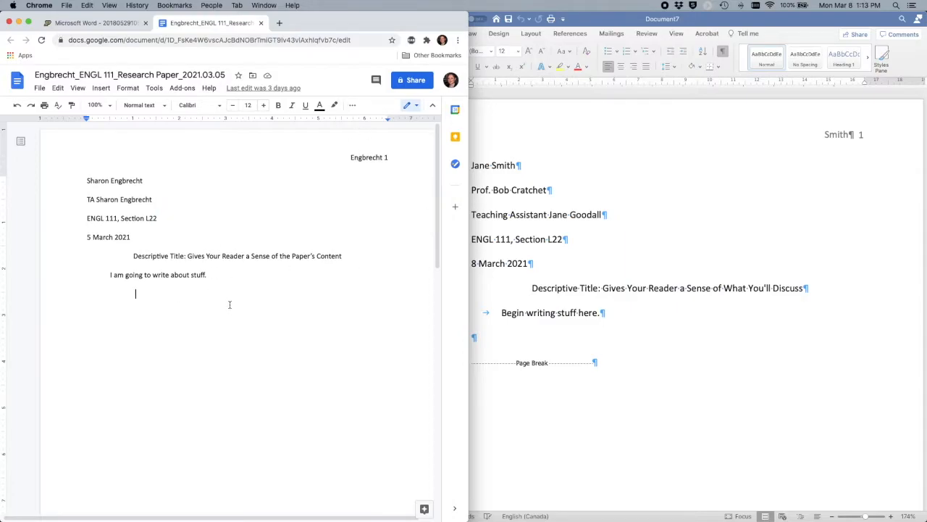
{"action": "left_click", "coordinate": [40, 89]}
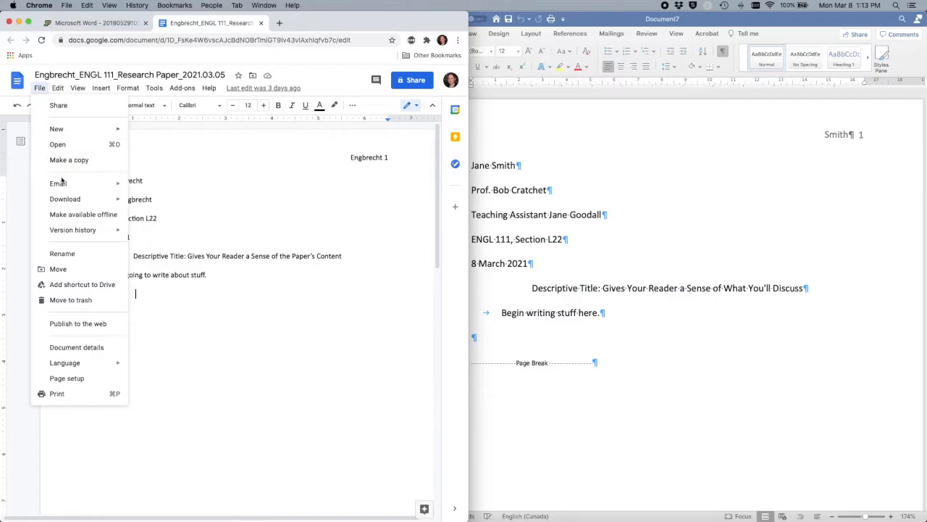
{"action": "mouse_move", "coordinate": [65, 202]}
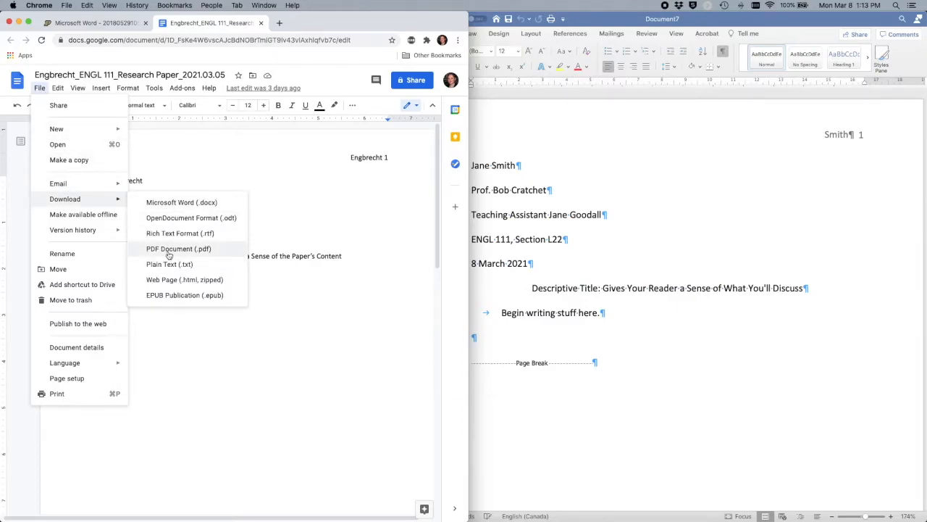
{"action": "left_click", "coordinate": [139, 132]}
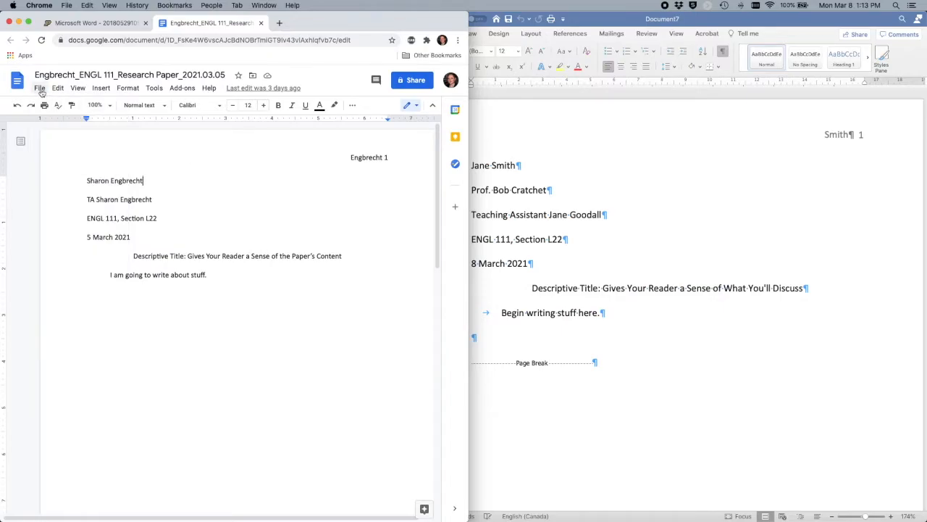
{"action": "left_click", "coordinate": [40, 88]}
{"action": "mouse_move", "coordinate": [65, 204]}
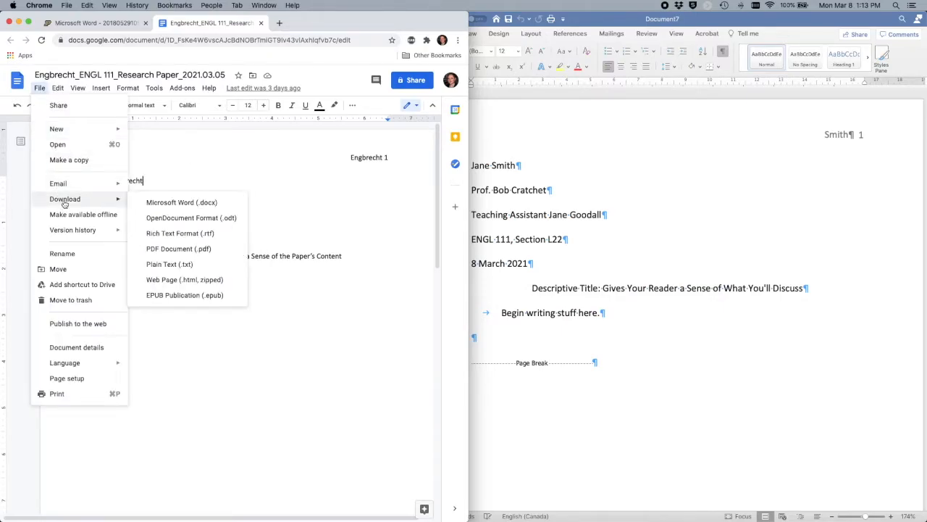
{"action": "left_click", "coordinate": [157, 250]}
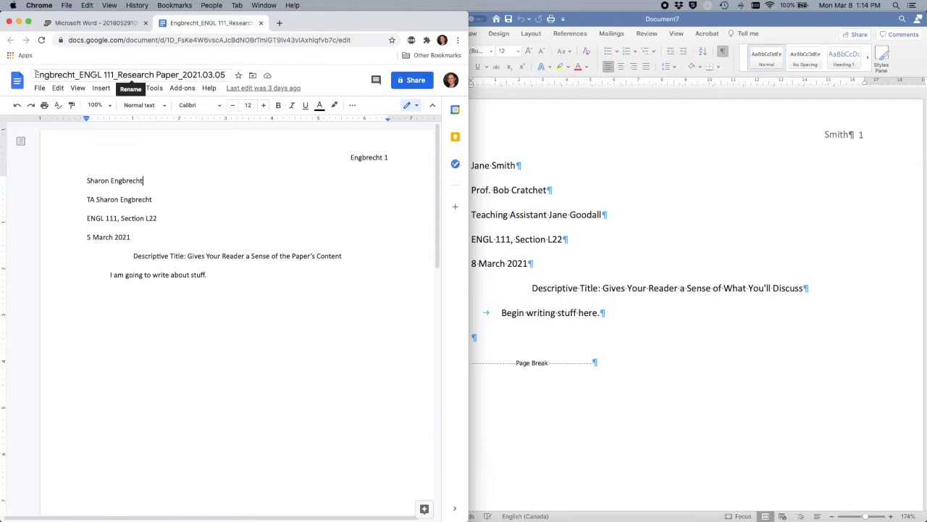
{"action": "left_click_drag", "start_coordinate": [36, 74], "coordinate": [225, 76]}
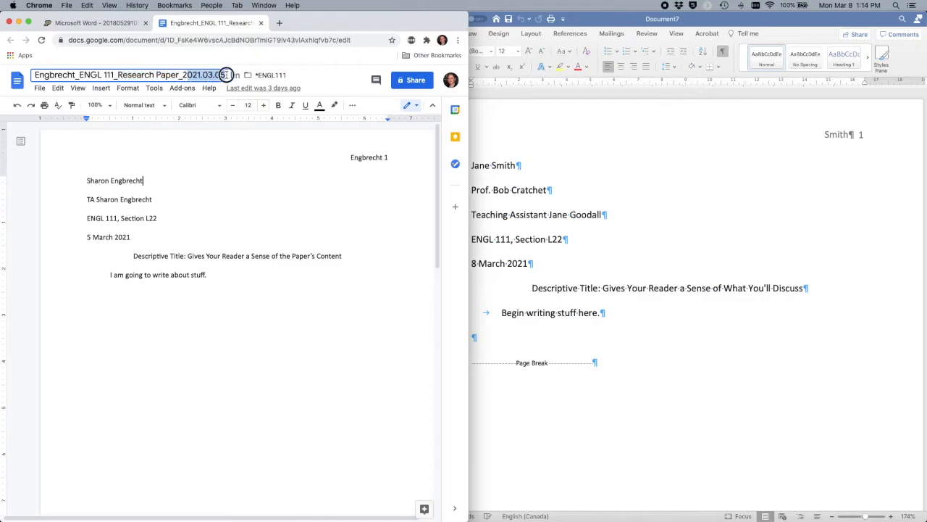
{"action": "left_click", "coordinate": [327, 73]}
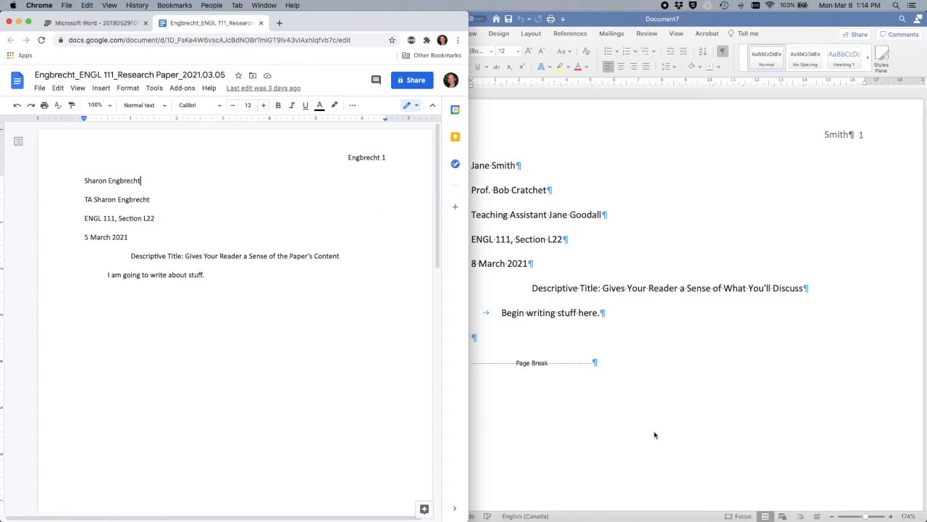
{"action": "left_click", "coordinate": [654, 433]}
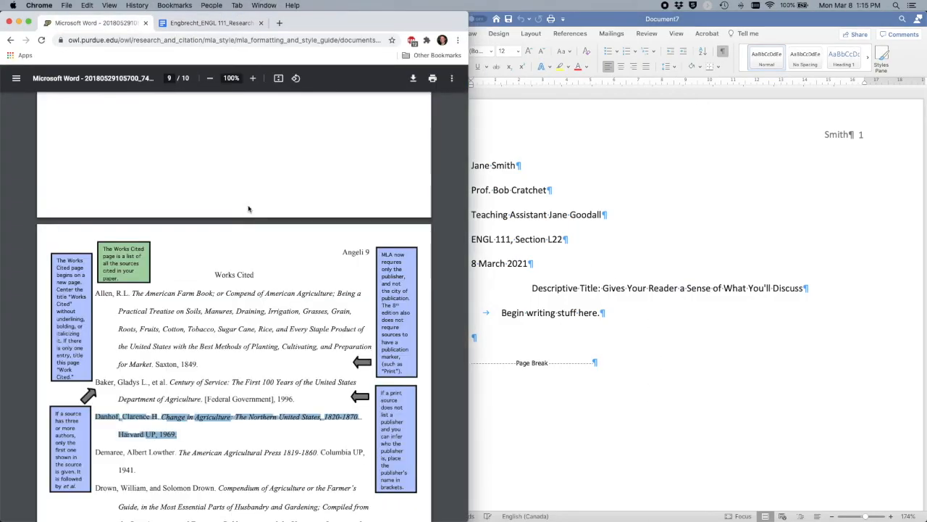
{"action": "left_click", "coordinate": [670, 242]}
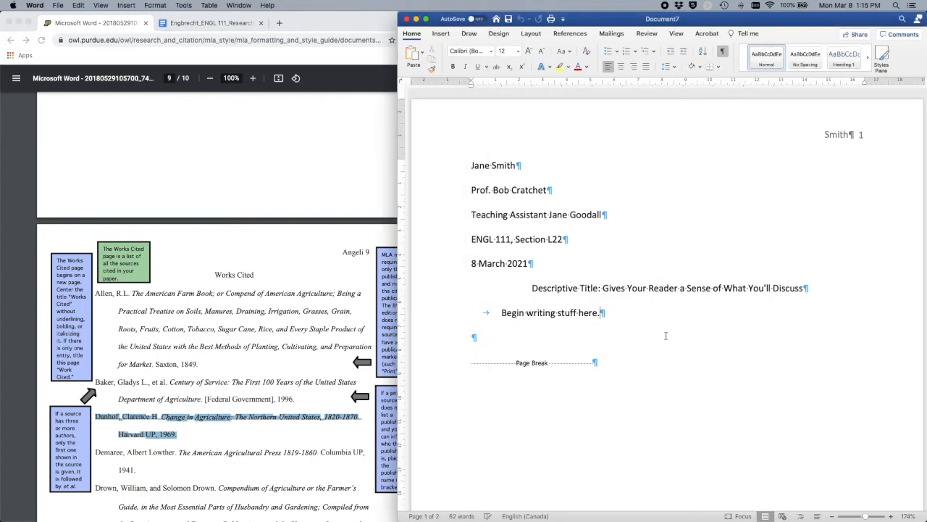
{"action": "left_click", "coordinate": [210, 23]}
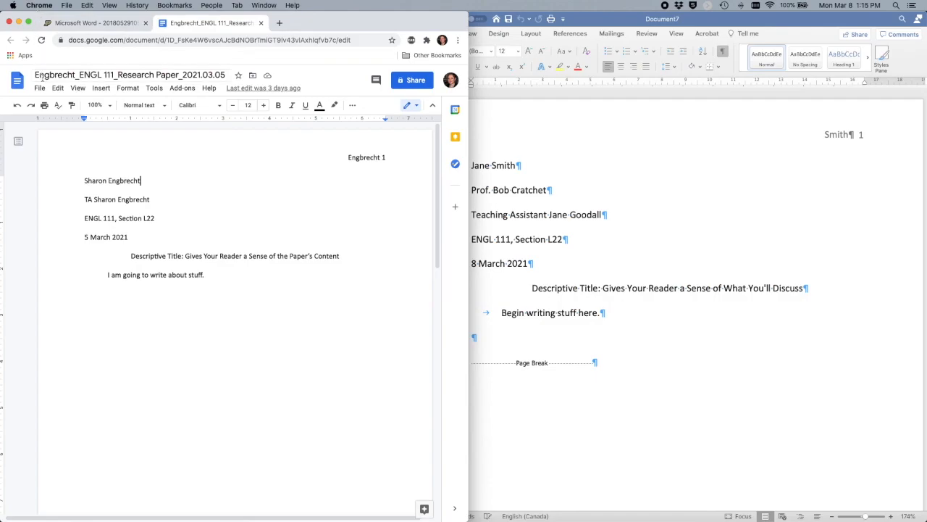